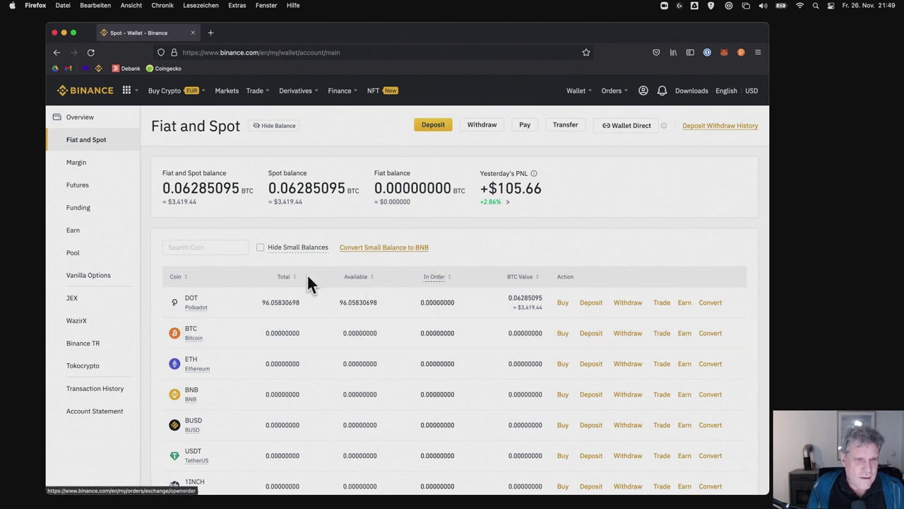
Filter the Fiat and Spot coin list by "matic" and check the MATIC balance in the MetaMask wallet.
left_click(234, 248)
type("matic")
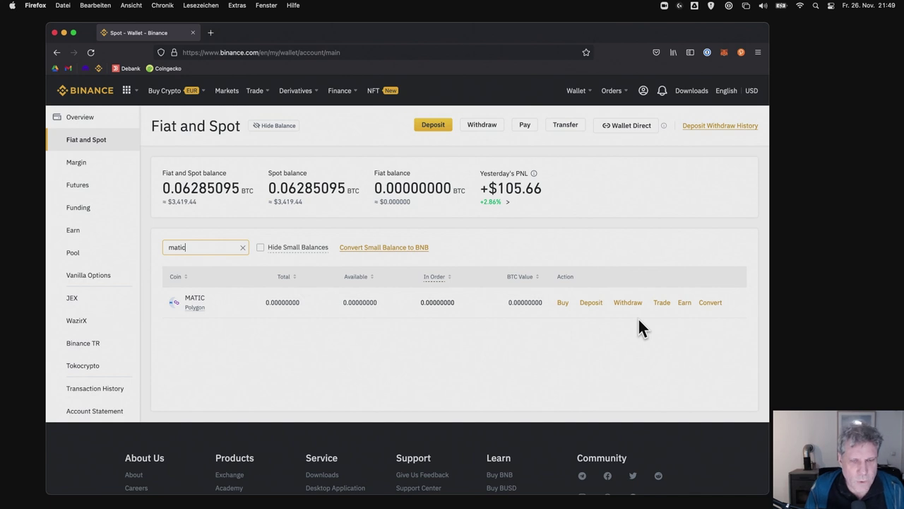
left_click(724, 52)
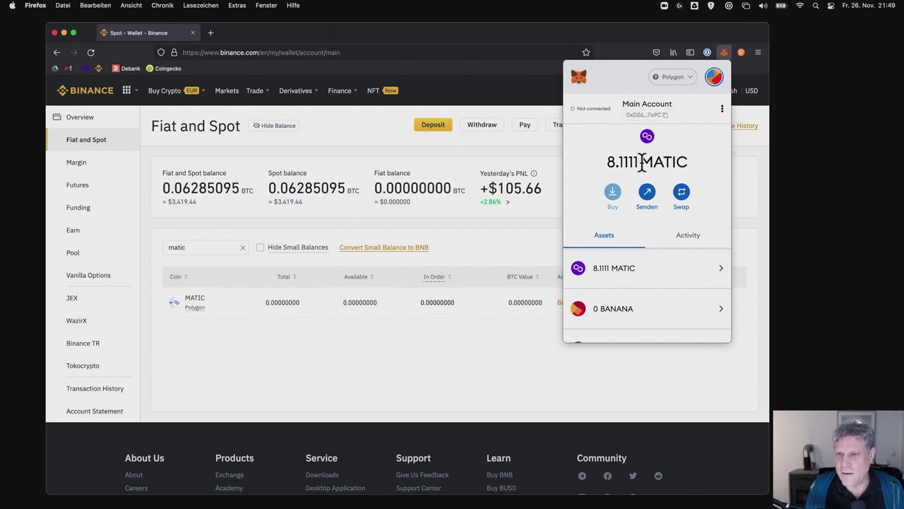
left_click_drag(640, 161, 703, 159)
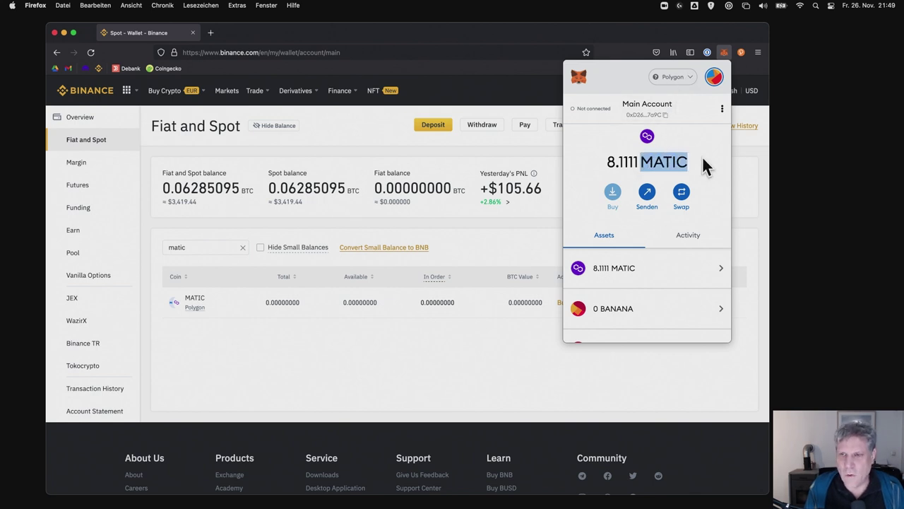
left_click(703, 158)
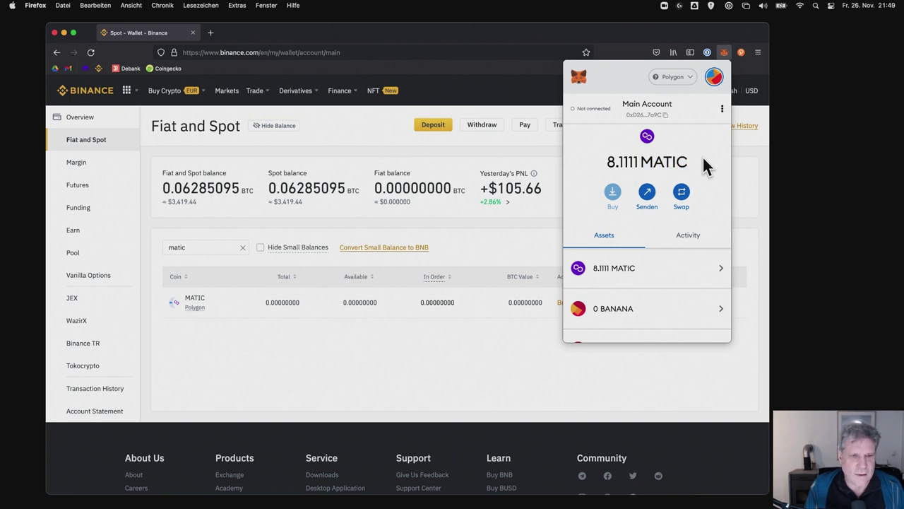
left_click(429, 371)
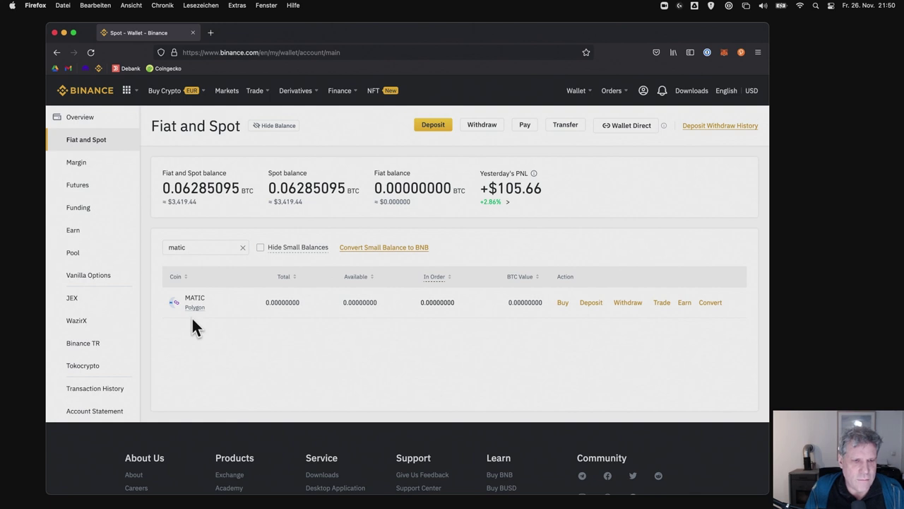
Open the withdrawal form for MATIC and review the withdrawal networks on offer.
left_click(628, 303)
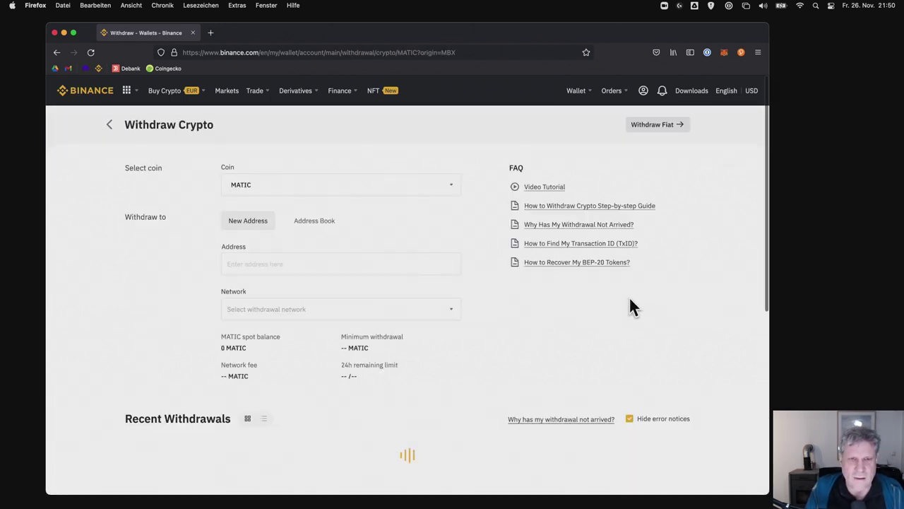
left_click(388, 319)
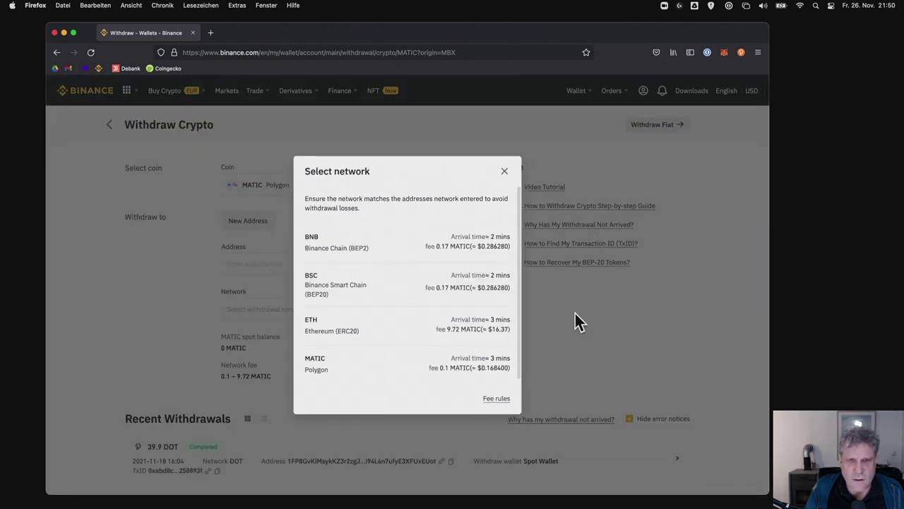
left_click(504, 172)
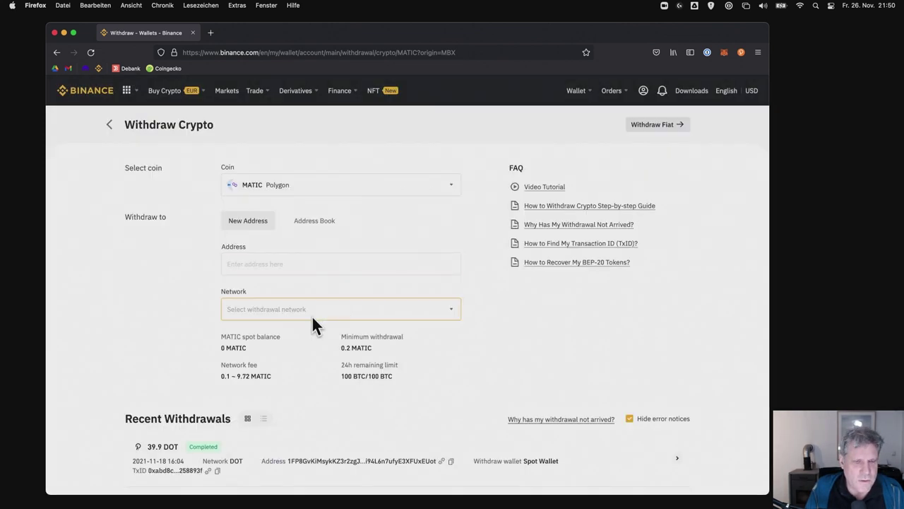
Copy the Main Account's wallet address from MetaMask and paste it as the MATIC withdrawal address.
left_click(306, 266)
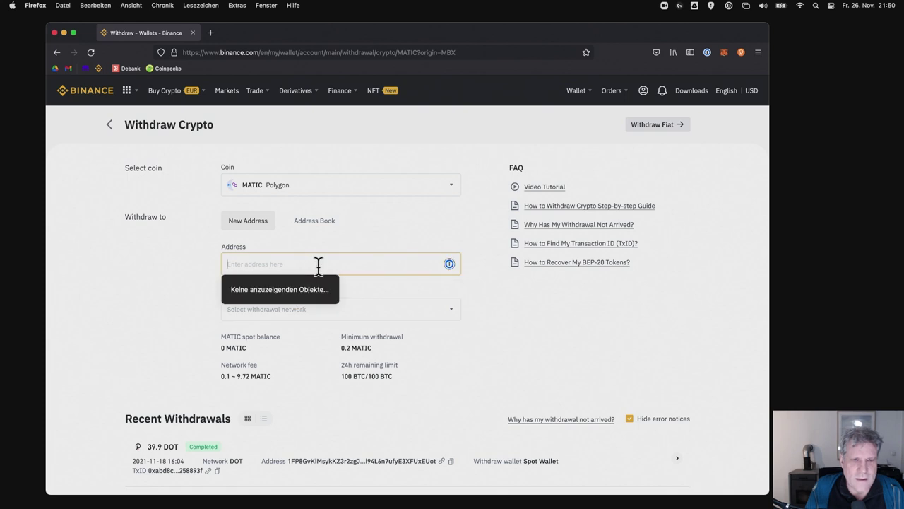
left_click(725, 53)
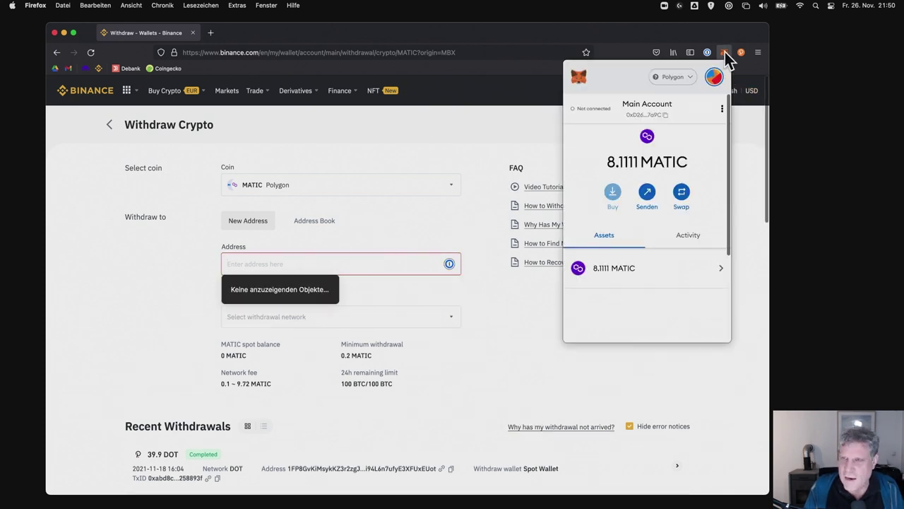
left_click(649, 117)
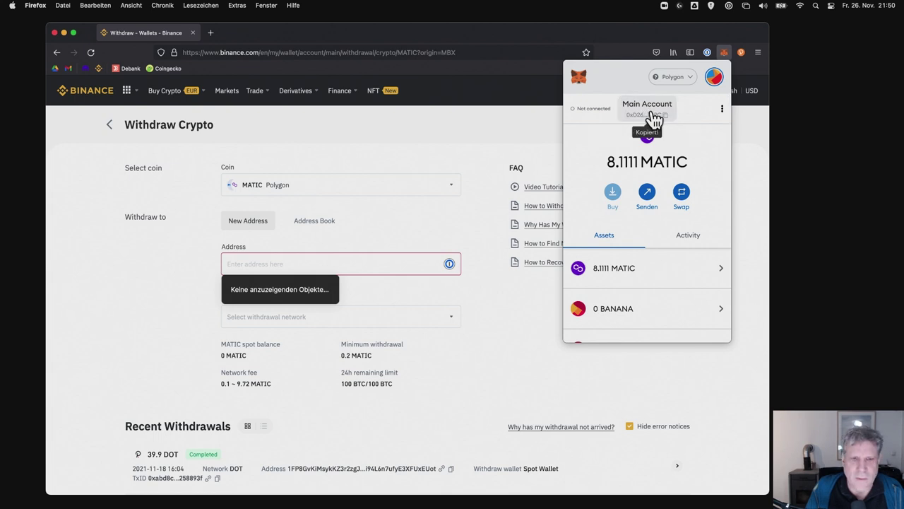
left_click(417, 265)
key("super+v")
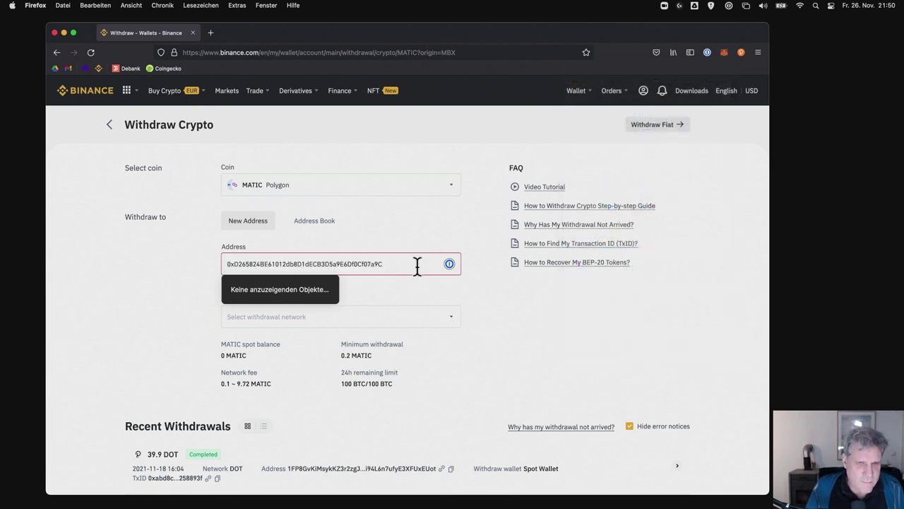
Choose MATIC Polygon as the network for the MATIC withdrawal.
left_click(392, 318)
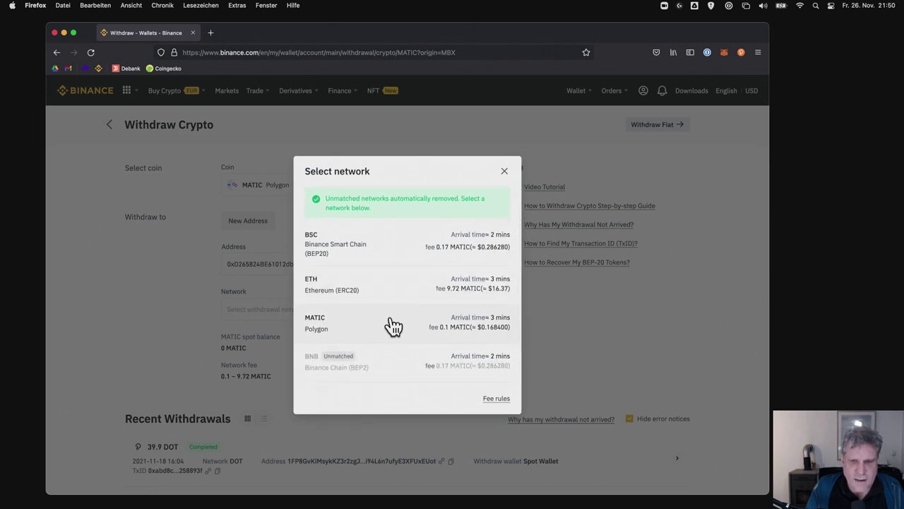
left_click(393, 325)
left_click(300, 352)
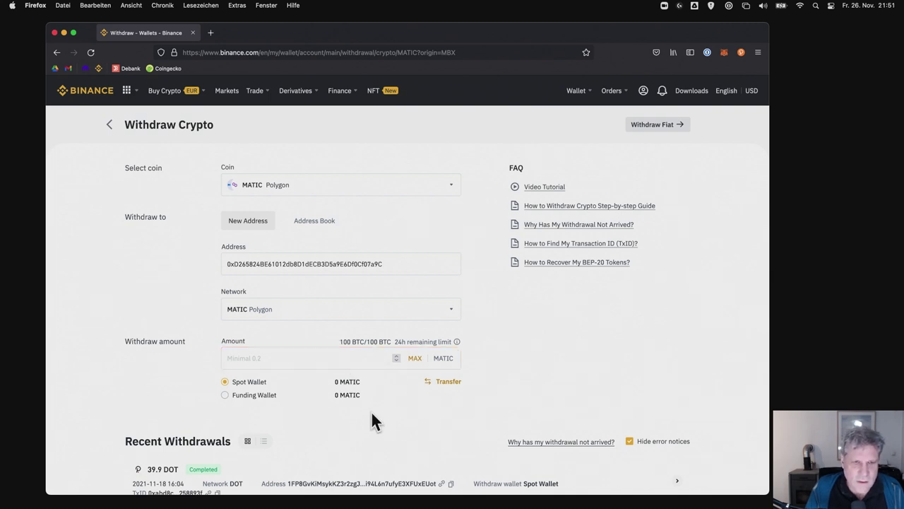
Check the Main Account's MATIC balance on the Polygon network in MetaMask.
left_click(724, 52)
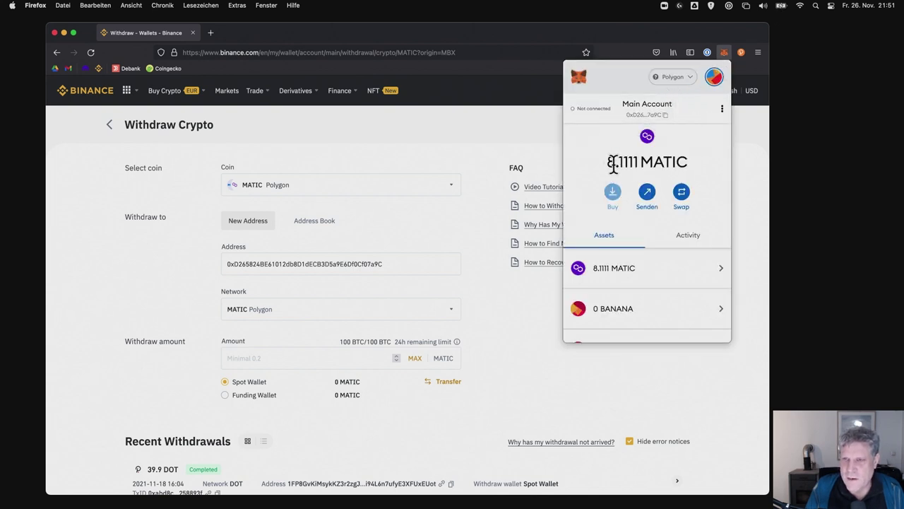
left_click_drag(607, 167, 642, 162)
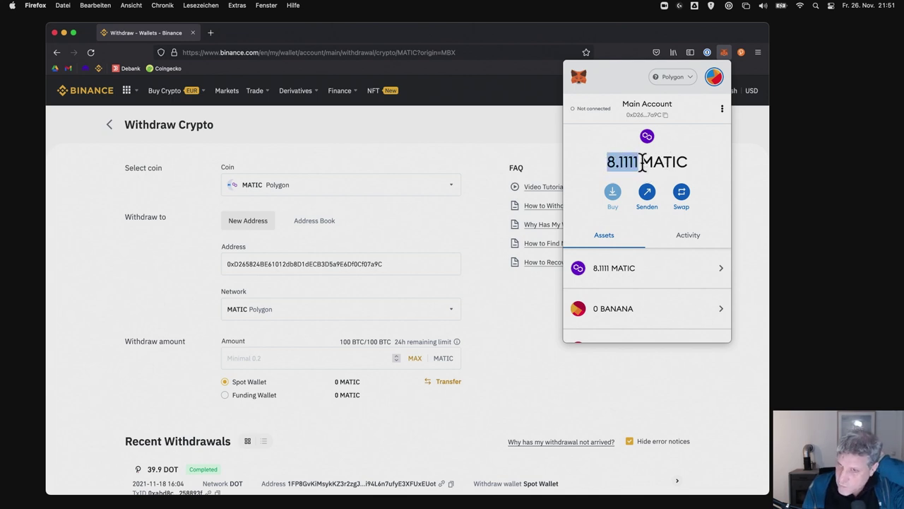
left_click(539, 329)
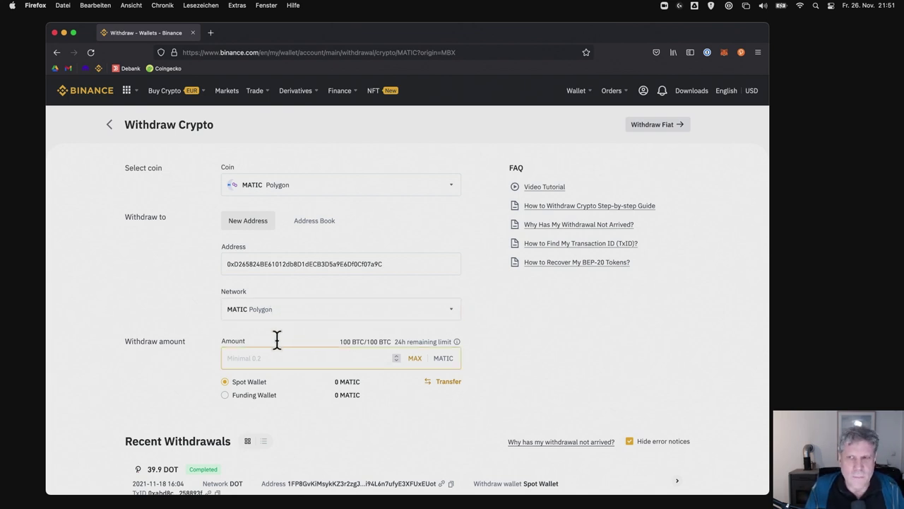
left_click(726, 54)
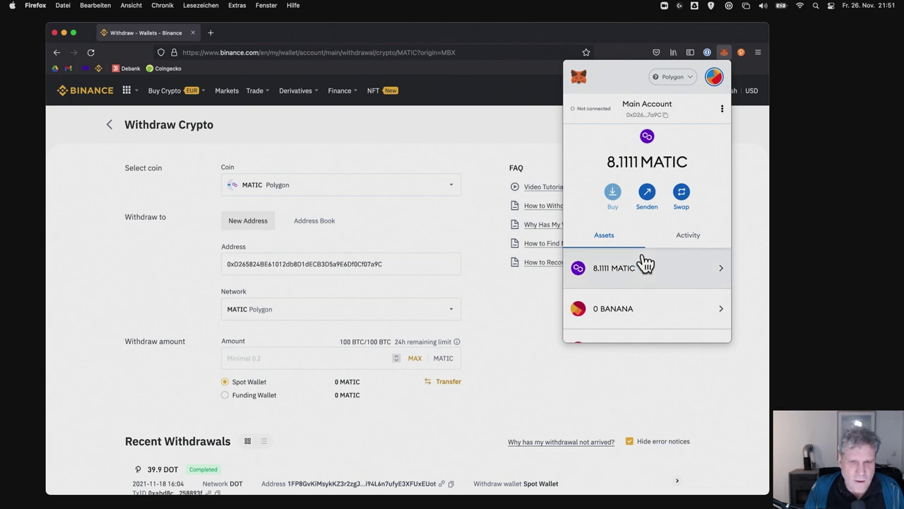
left_click(544, 365)
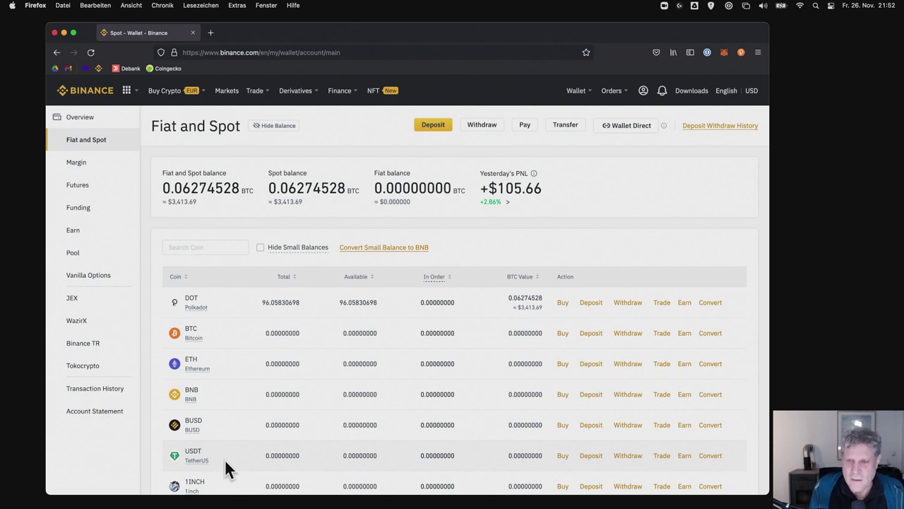
Open the withdrawal form for USDT and switch MetaMask to the Binance Smart Chain Mainnet network.
left_click(616, 457)
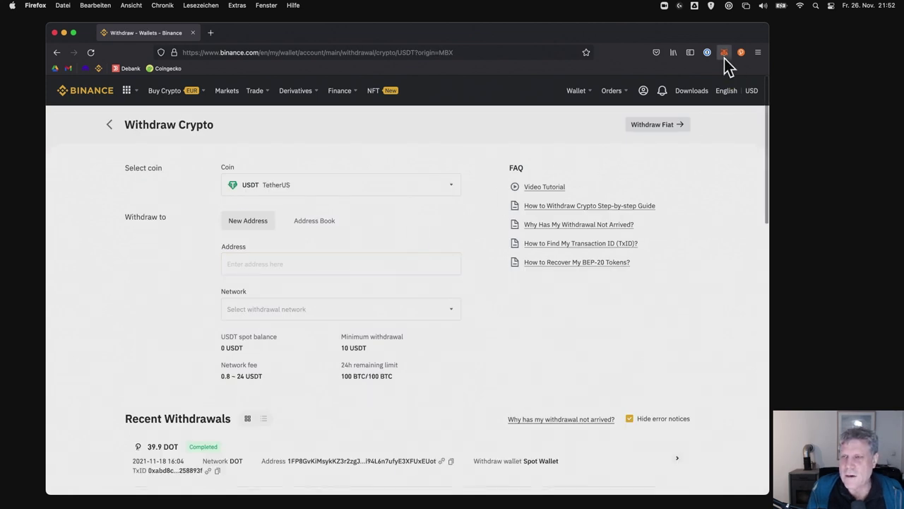
left_click(724, 53)
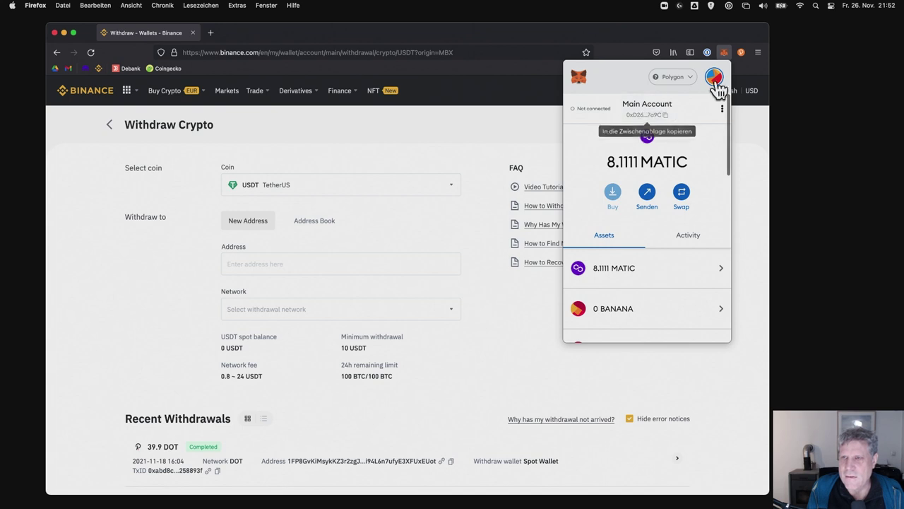
left_click(689, 77)
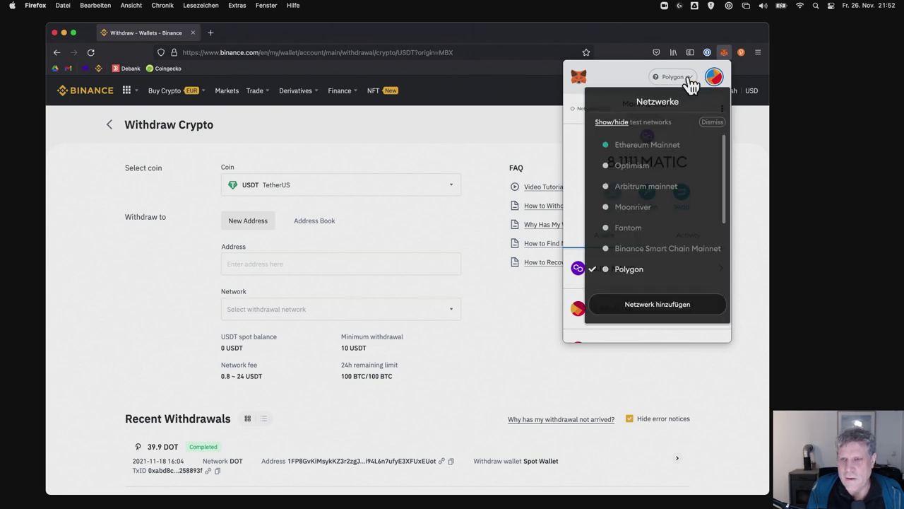
left_click(660, 249)
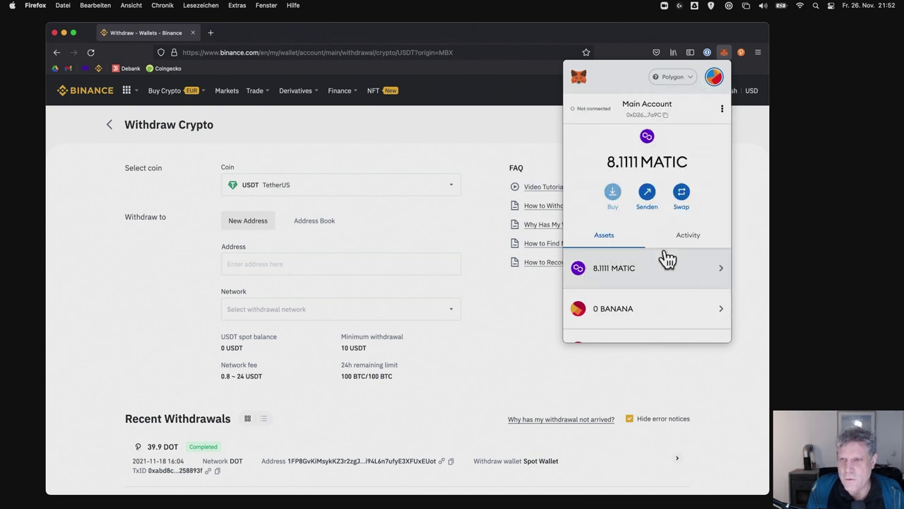
Copy the Main Account's wallet address from MetaMask and paste it as the USDT withdrawal address.
left_click(645, 118)
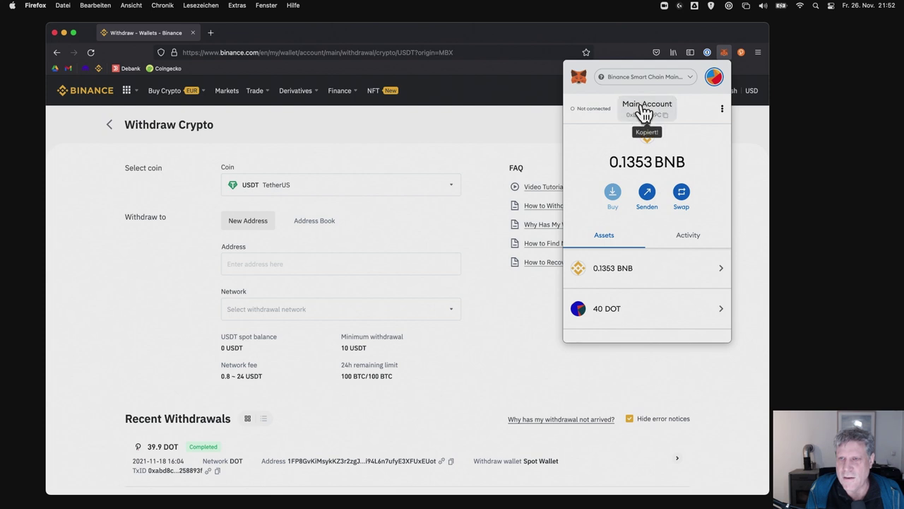
left_click(403, 261)
key("super+v")
Choose BSC Binance Smart Chain (BEP20) as the USDT withdrawal network and confirm that the address supports it.
left_click(390, 309)
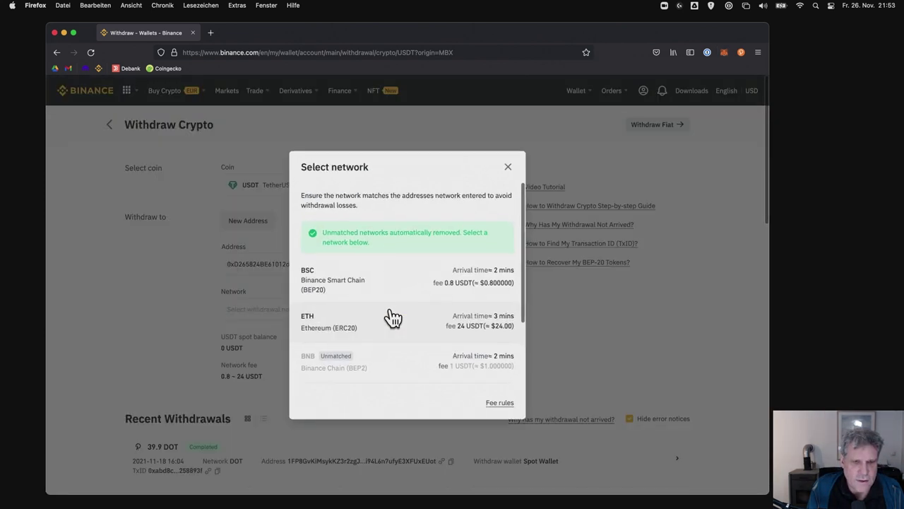
left_click(353, 283)
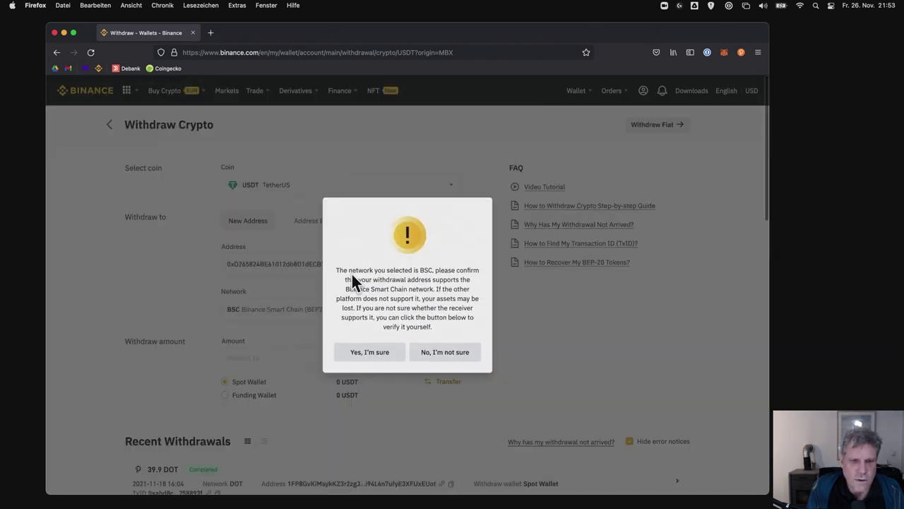
left_click(390, 357)
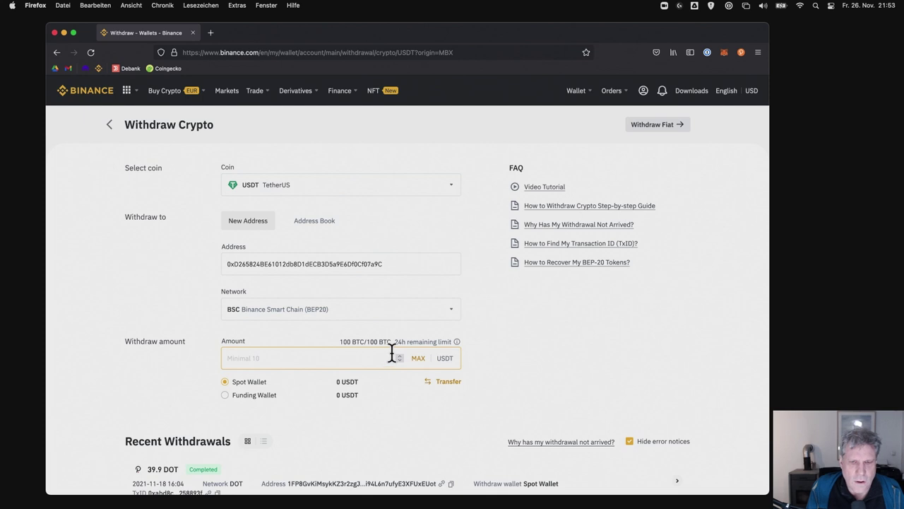
left_click(722, 57)
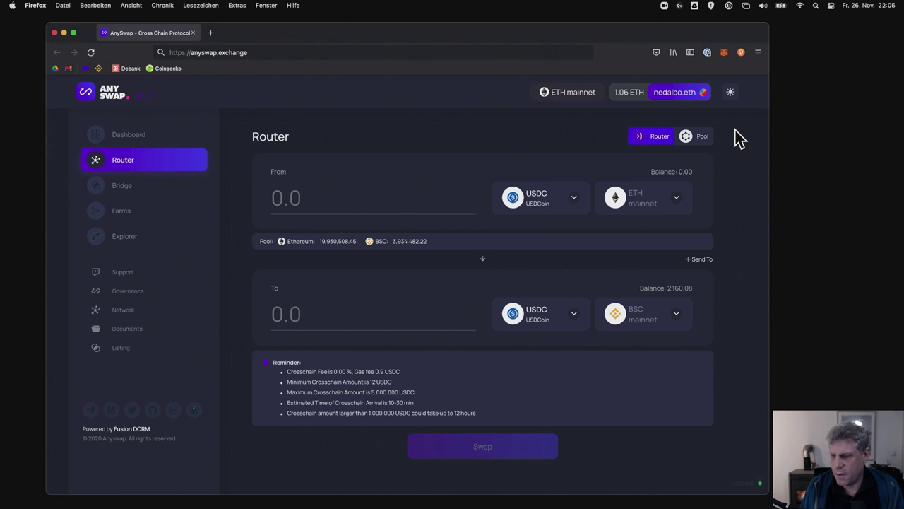
On the AnySwap router page, switch MetaMask from Ethereum to Binance Smart Chain Mainnet and look through its token balances.
left_click(724, 52)
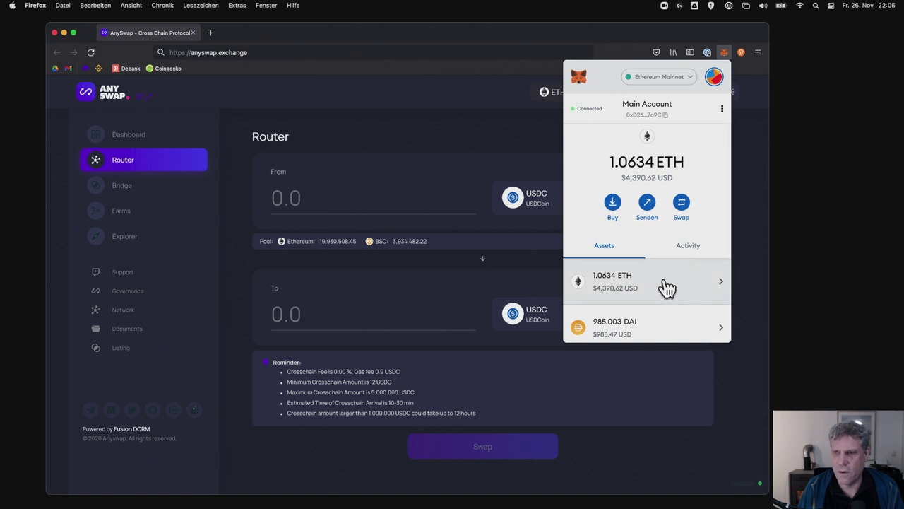
left_click(661, 77)
left_click(669, 248)
scroll(664, 286, "down", 5)
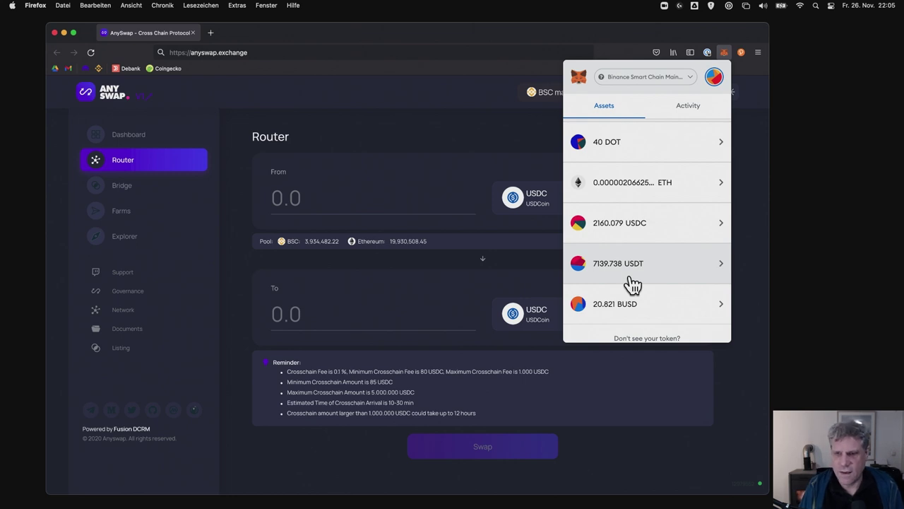
left_click(746, 393)
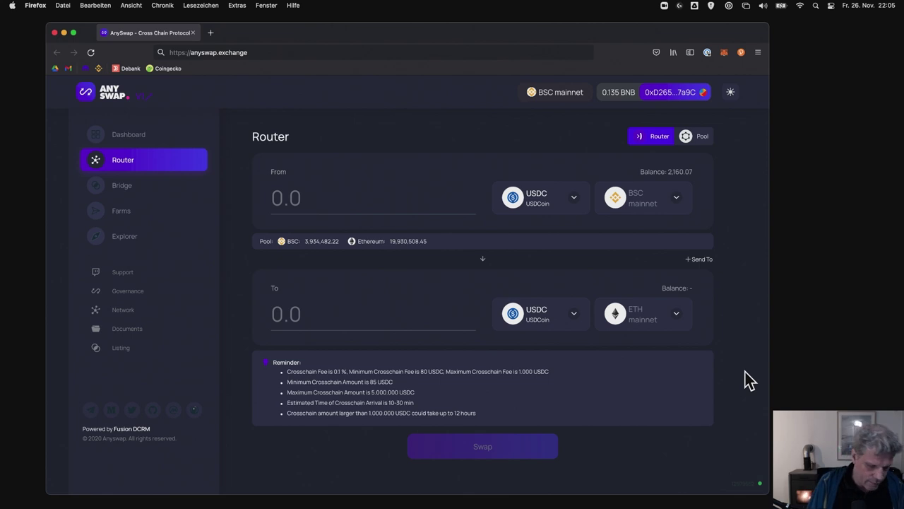
Open polygon.curve.fi in a new browser window.
key("super+n")
type("pol")
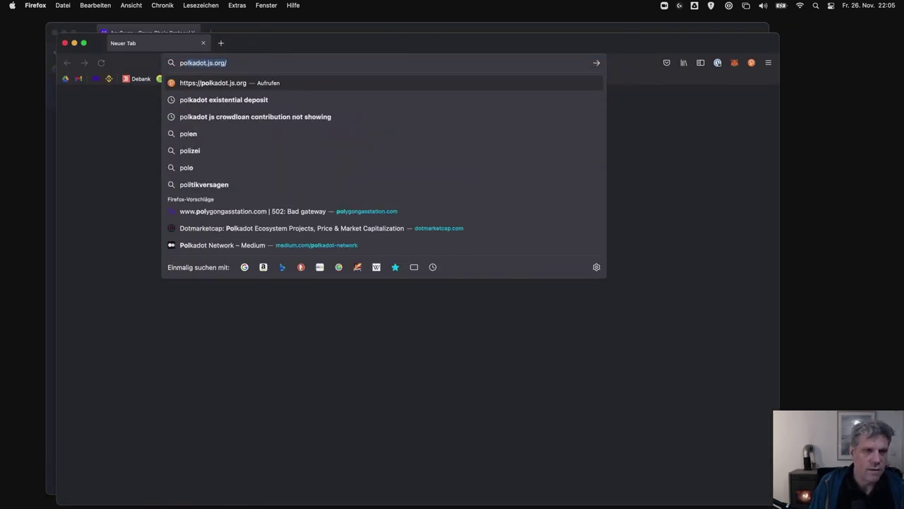
key("BackSpace")
key("BackSpace")
key("BackSpace")
key("BackSpace")
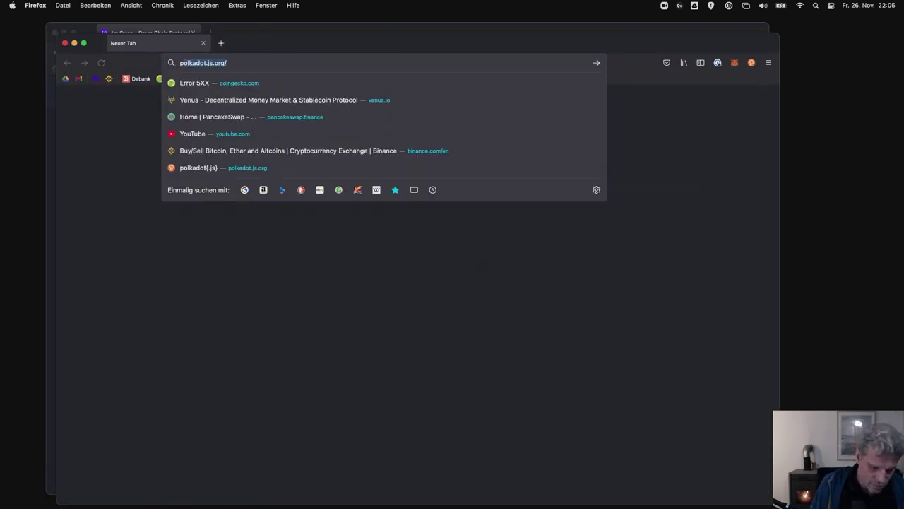
type("polygon")
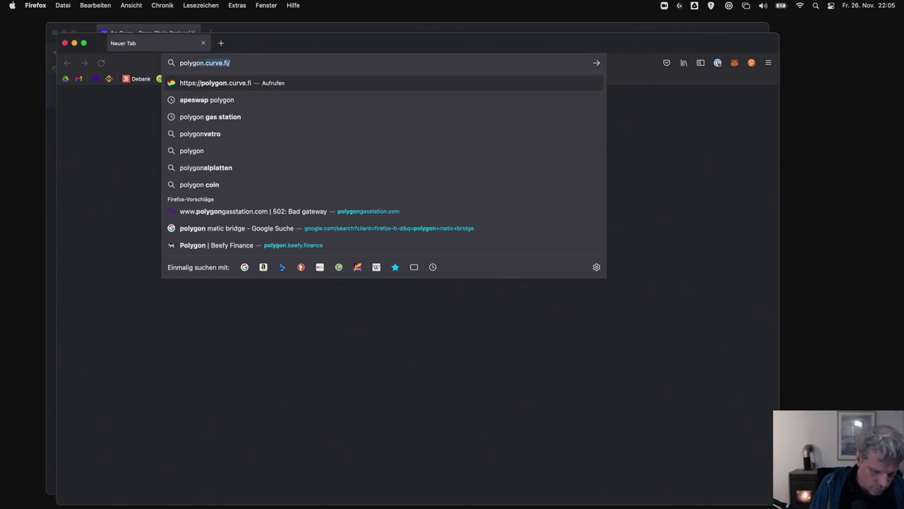
type(".curve.fi")
key("BackSpace")
key("Return")
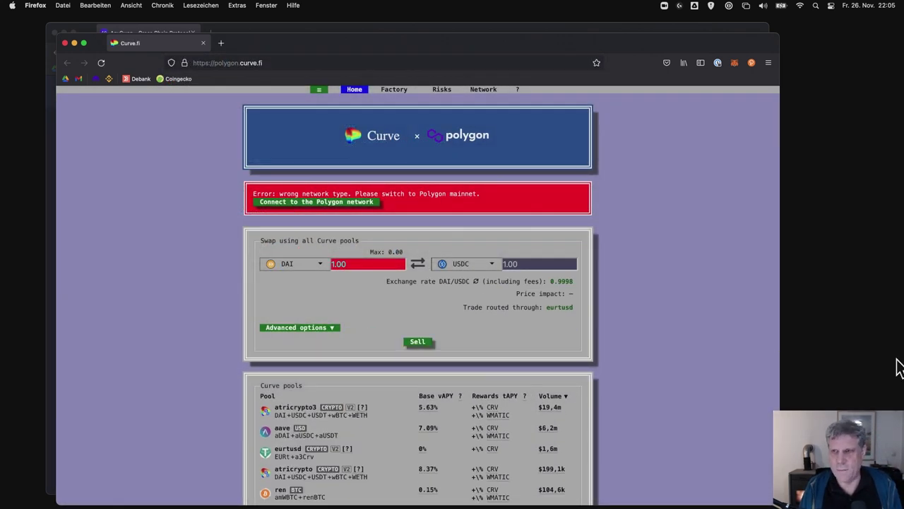
Connect Curve to the Polygon network, approving the added network and the network switch in MetaMask.
left_click(732, 64)
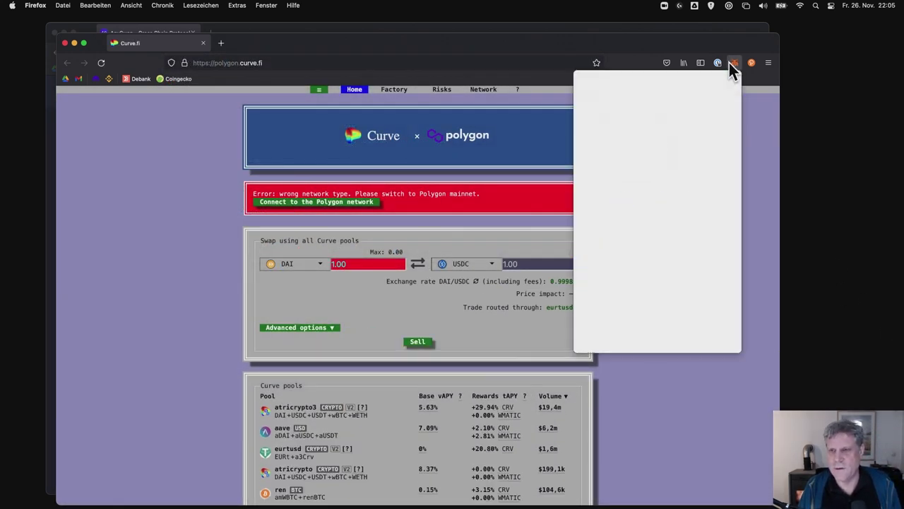
left_click(731, 64)
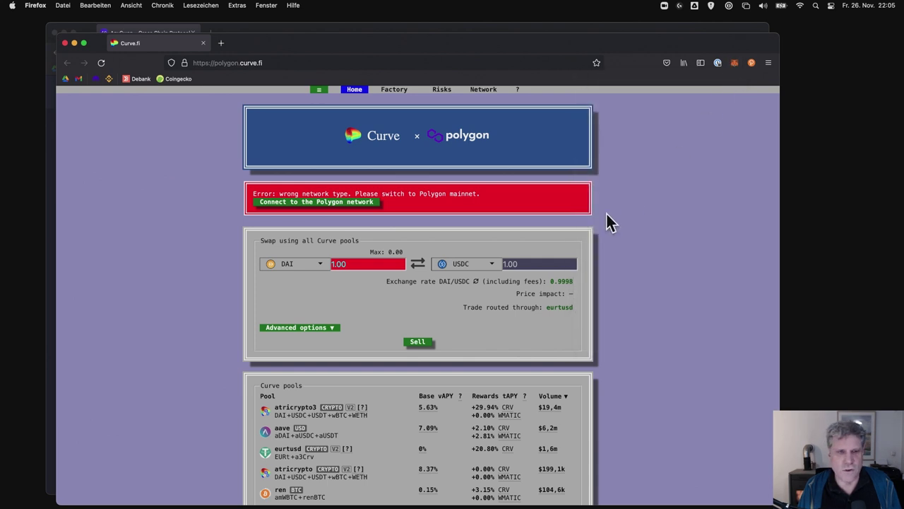
left_click(337, 205)
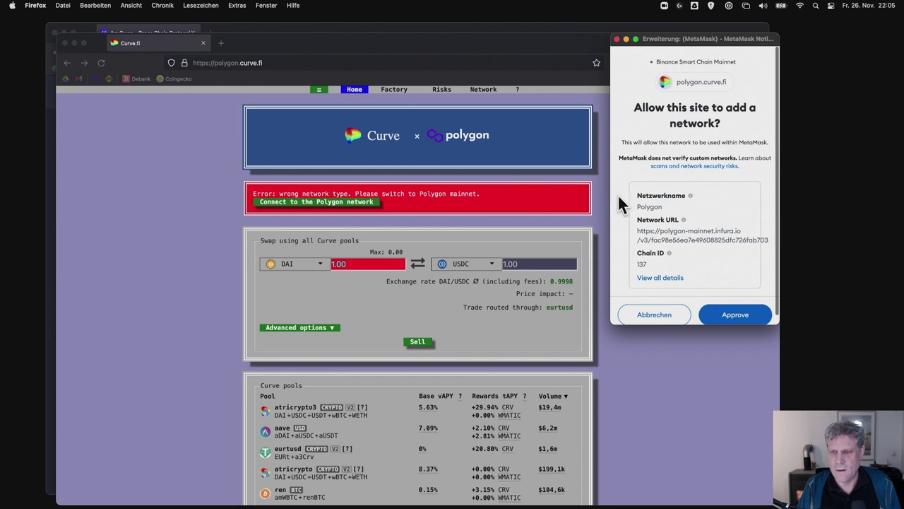
scroll(664, 216, "down", 1)
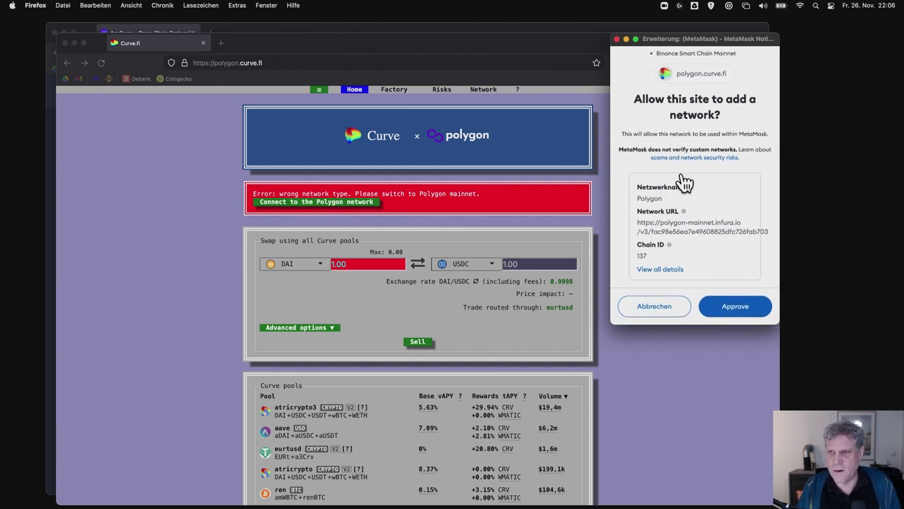
left_click(715, 311)
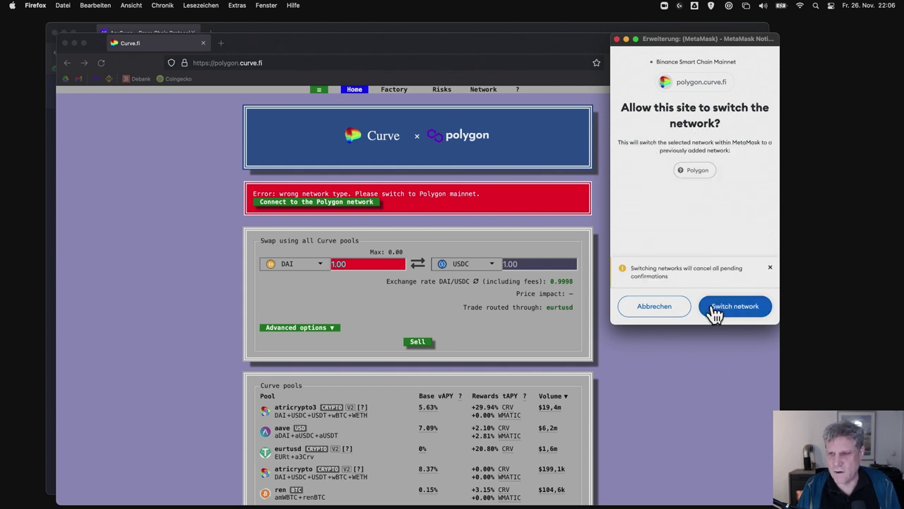
left_click(713, 310)
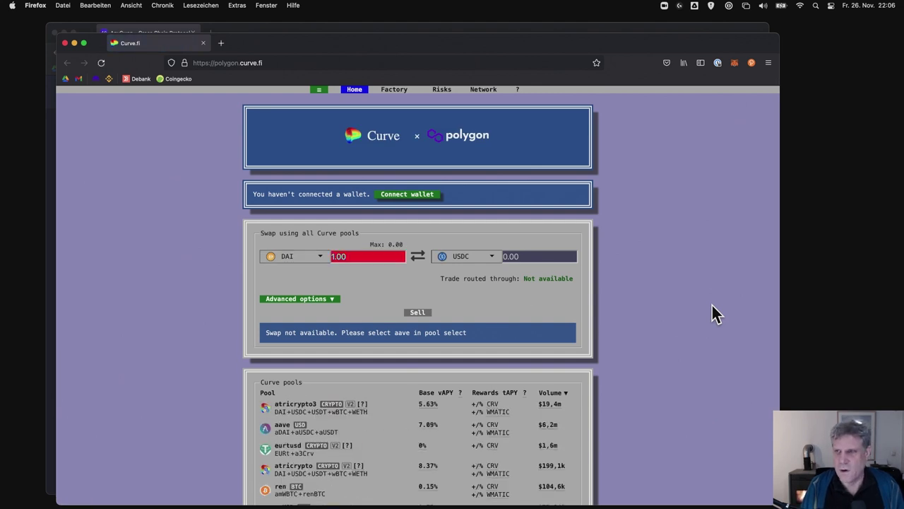
Check the Main Account's MATIC balance on Polygon in MetaMask.
left_click(736, 66)
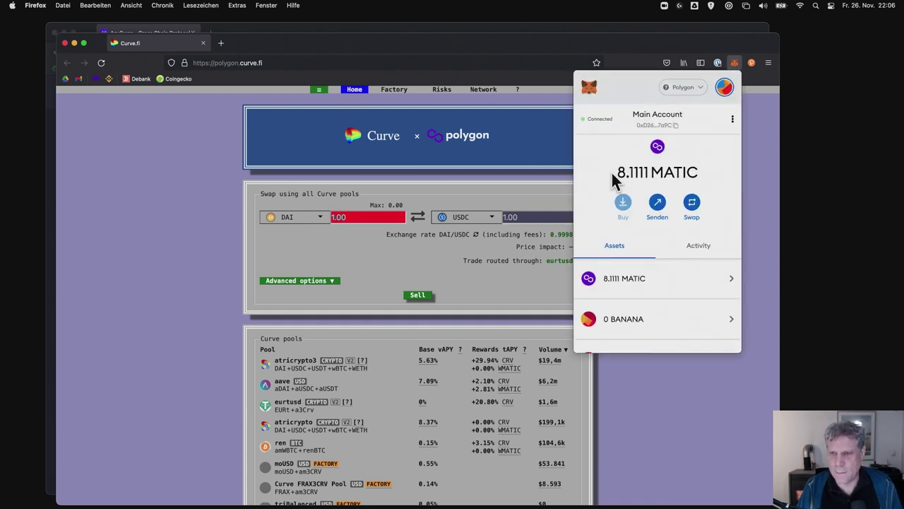
triple_click(719, 175)
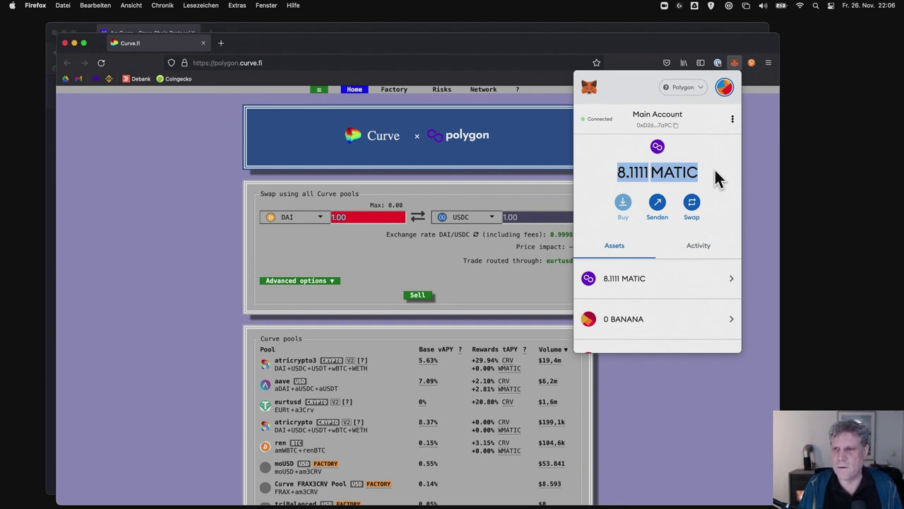
left_click(751, 191)
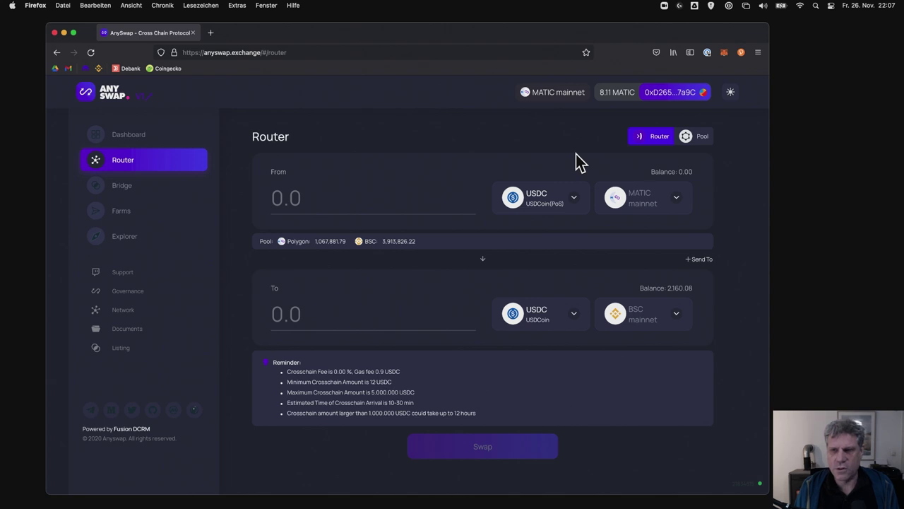
Look through the networks that AnySwap offers to switch to, leaving MATIC mainnet selected.
left_click(566, 100)
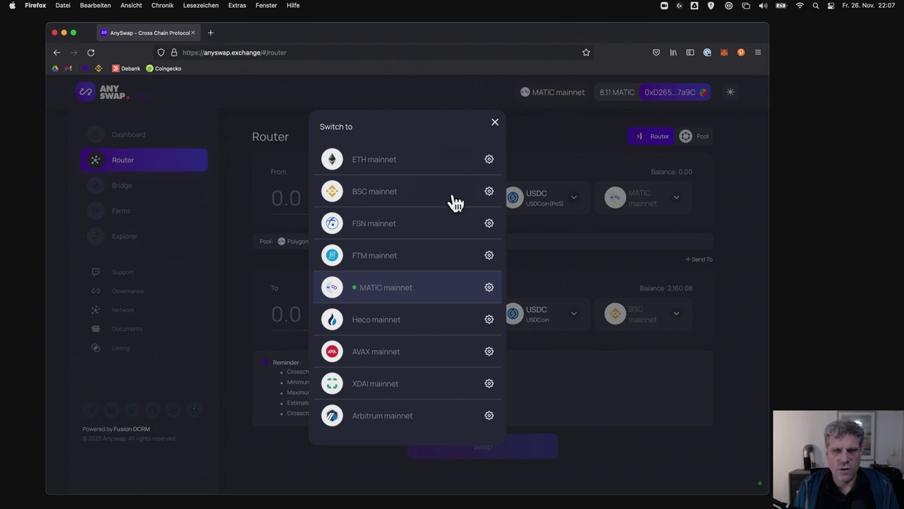
scroll(448, 217, "down", 2)
scroll(447, 218, "down", 5)
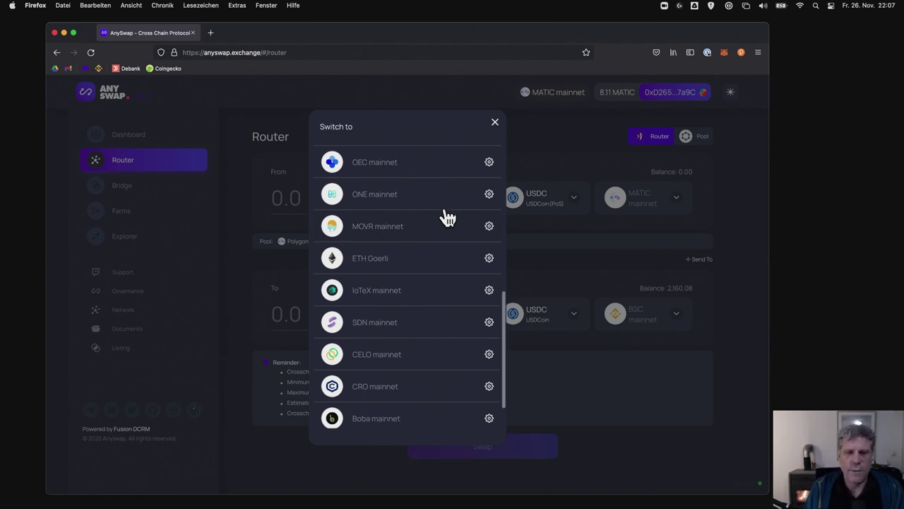
scroll(443, 216, "up", 1)
left_click(495, 123)
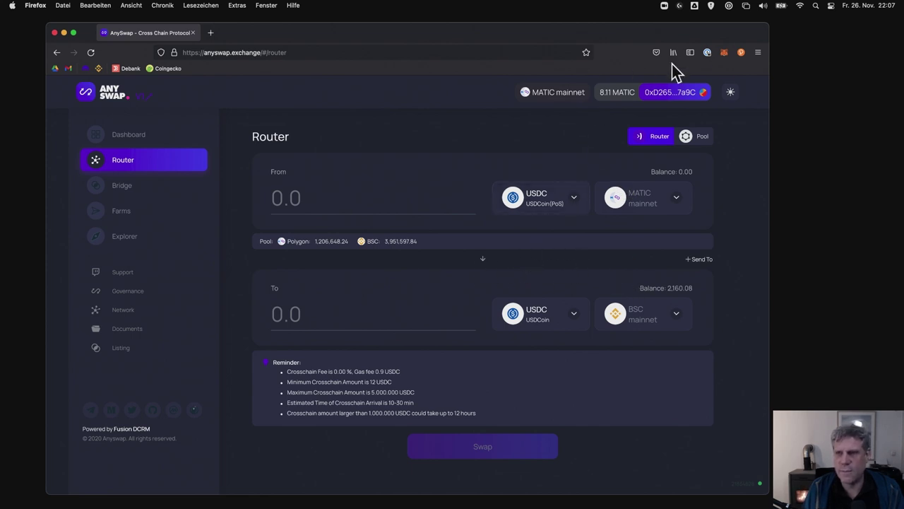
Switch MetaMask from Polygon to Binance Smart Chain Mainnet for the AnySwap router.
left_click(724, 53)
left_click(687, 78)
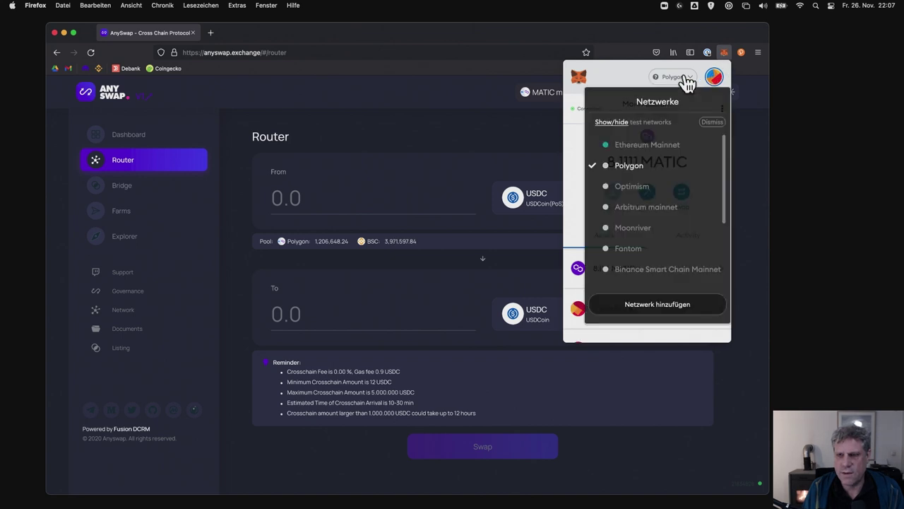
left_click(672, 270)
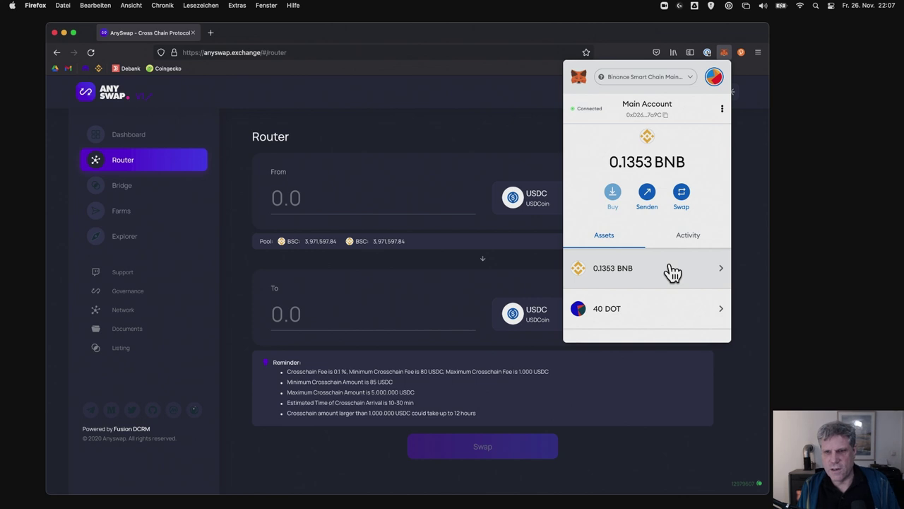
left_click(494, 159)
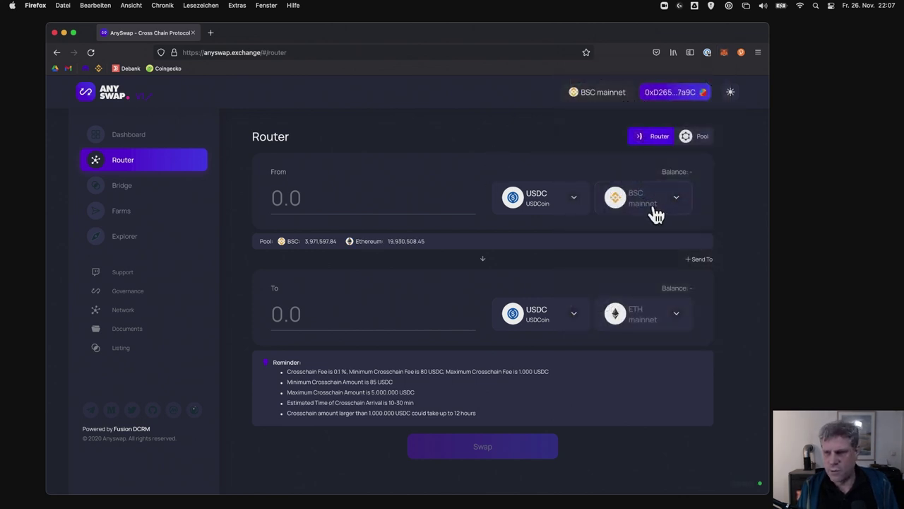
Set up an AnySwap router transfer of 5000 USDT from BSC mainnet to MATIC mainnet.
left_click(650, 317)
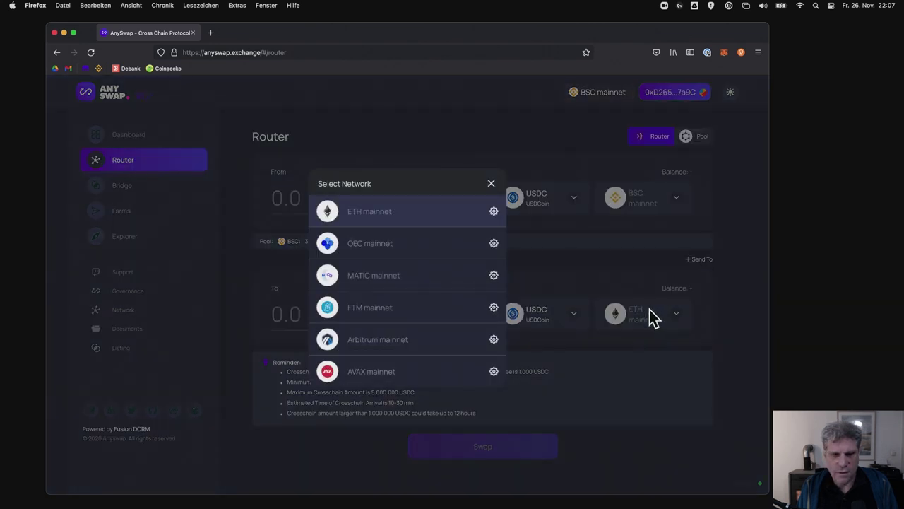
left_click(385, 286)
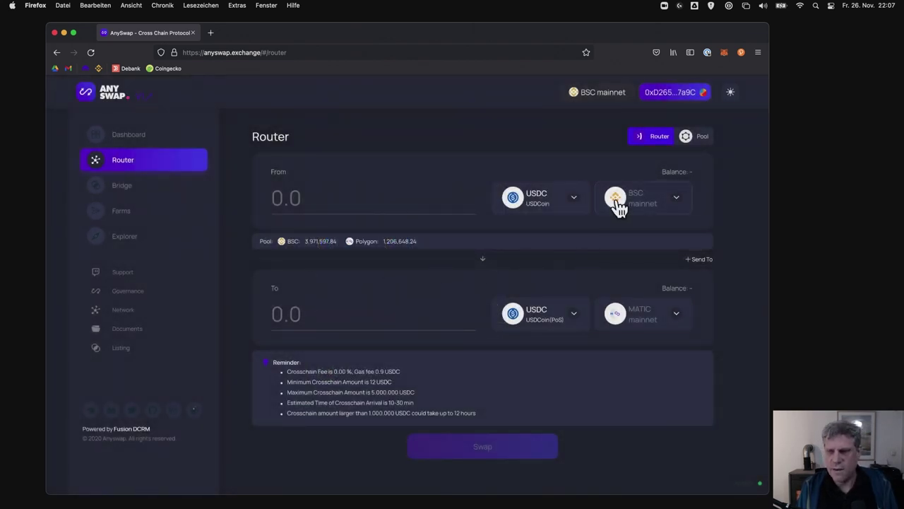
left_click(545, 201)
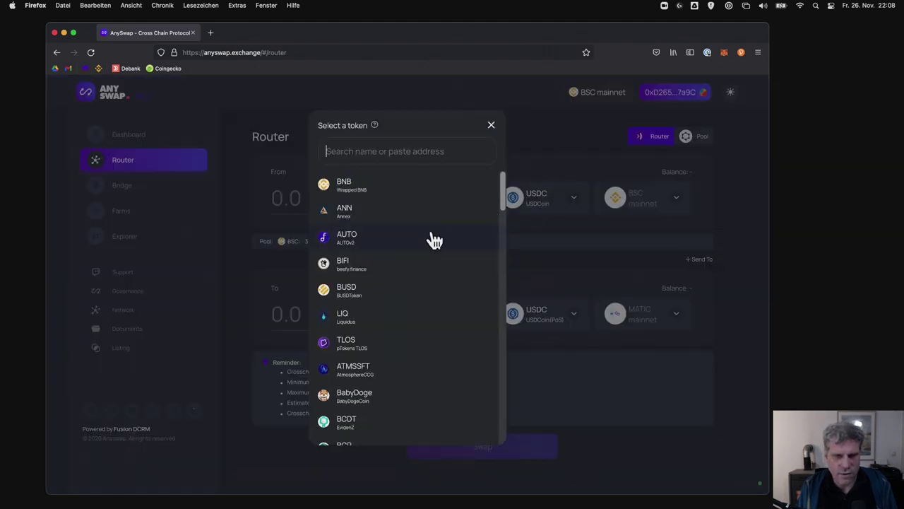
type("usdt")
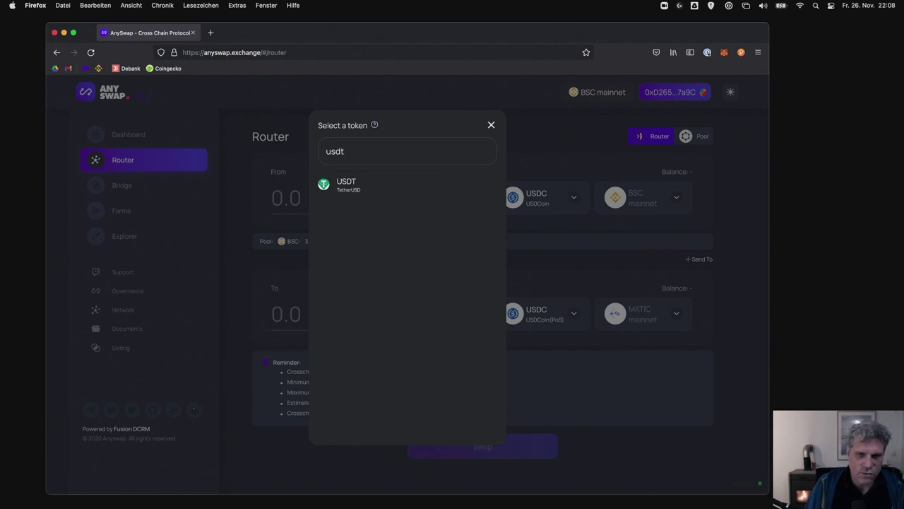
left_click(390, 189)
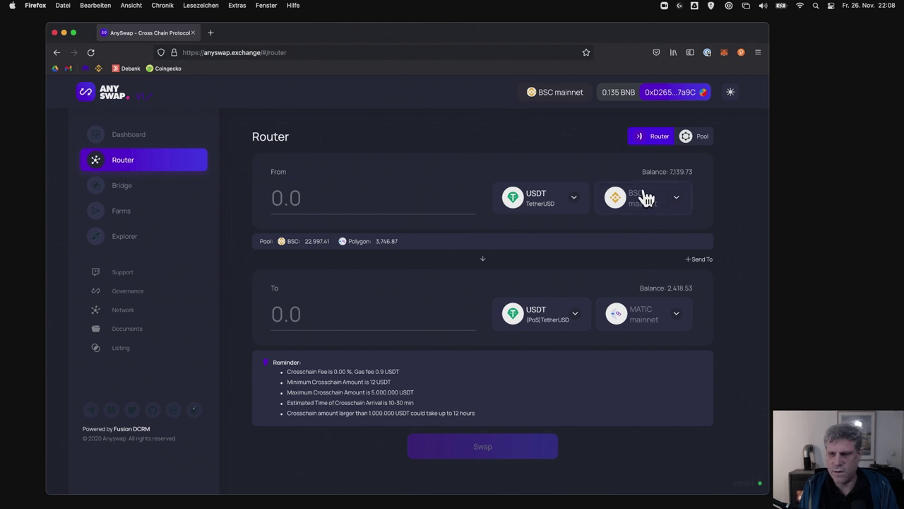
left_click(459, 201)
left_click(459, 201)
type("5000")
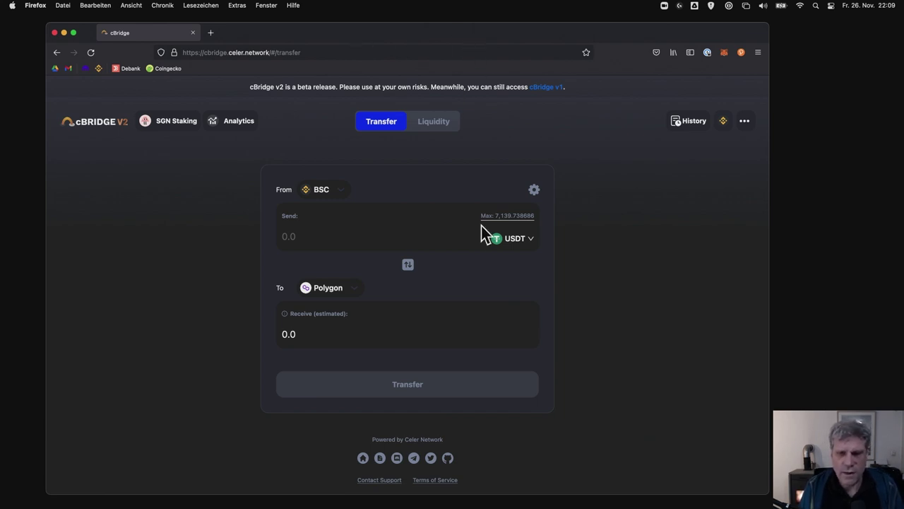
On cBridge, review the available source chains and BSC tokens, leaving BSC and USDT selected.
left_click(338, 191)
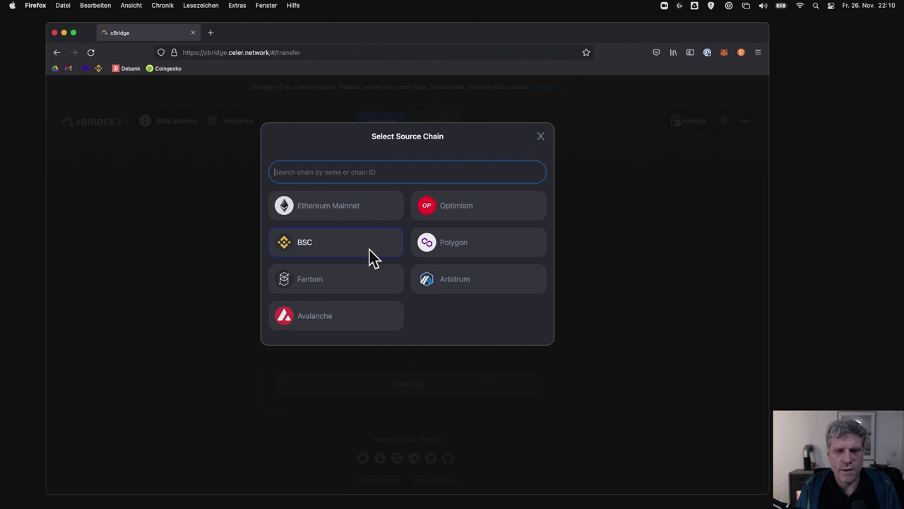
left_click(541, 138)
left_click(508, 239)
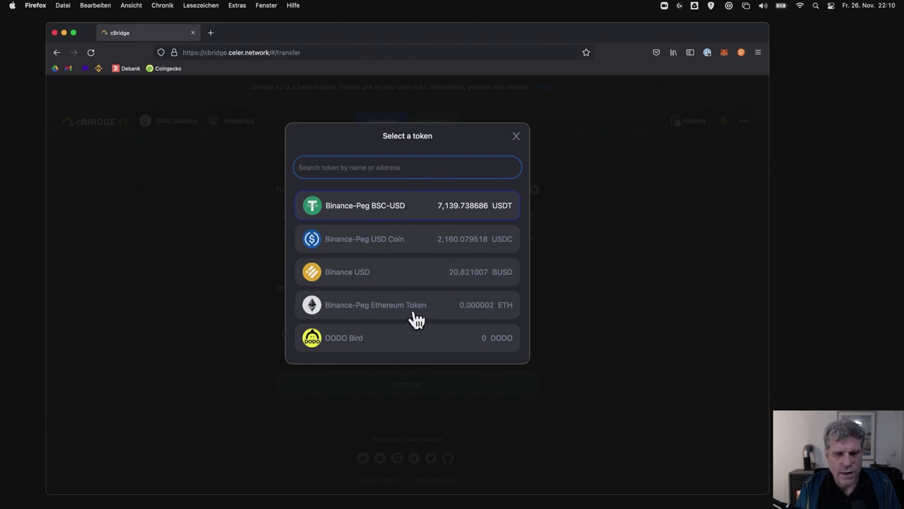
left_click(646, 244)
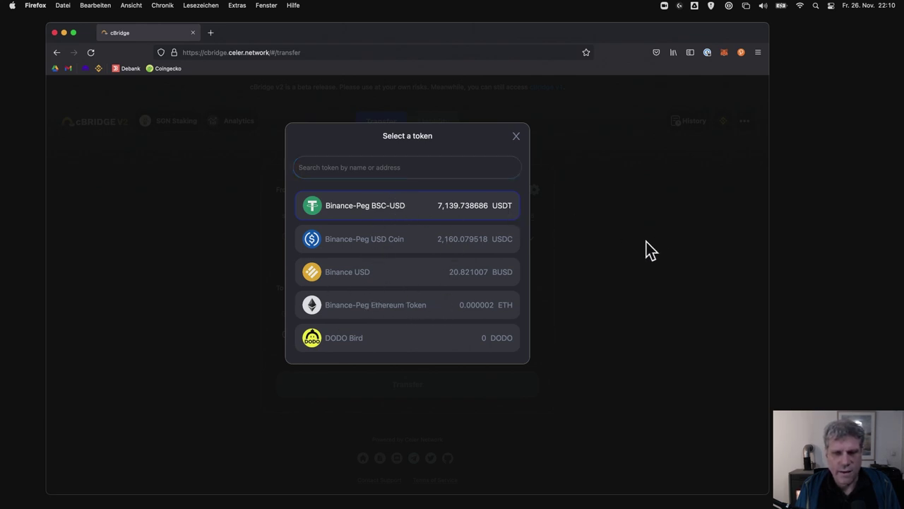
left_click(515, 139)
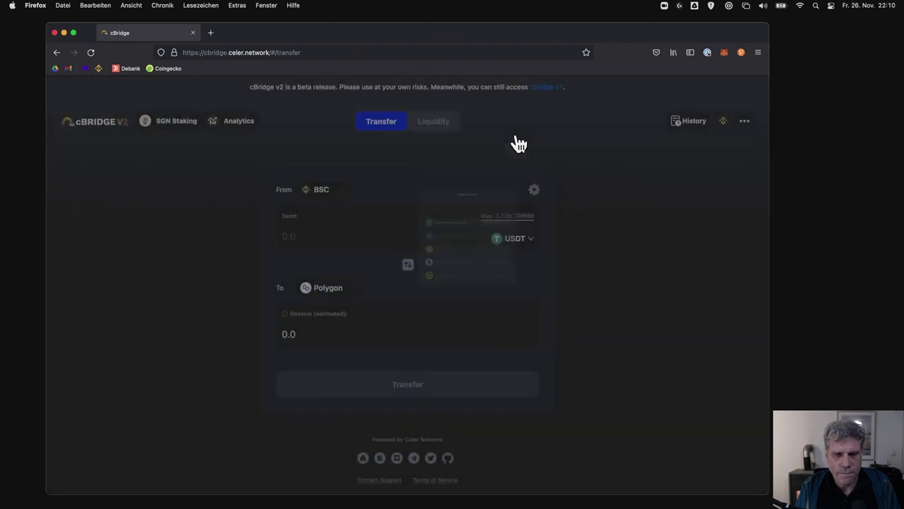
Set the cBridge transfer to send 5000 USDT from BSC with Polygon as the destination chain.
left_click(378, 233)
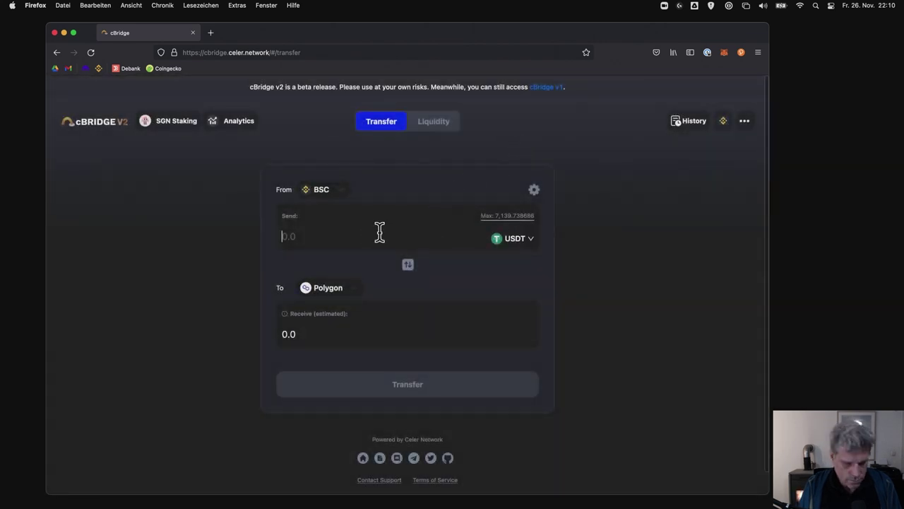
type("5000")
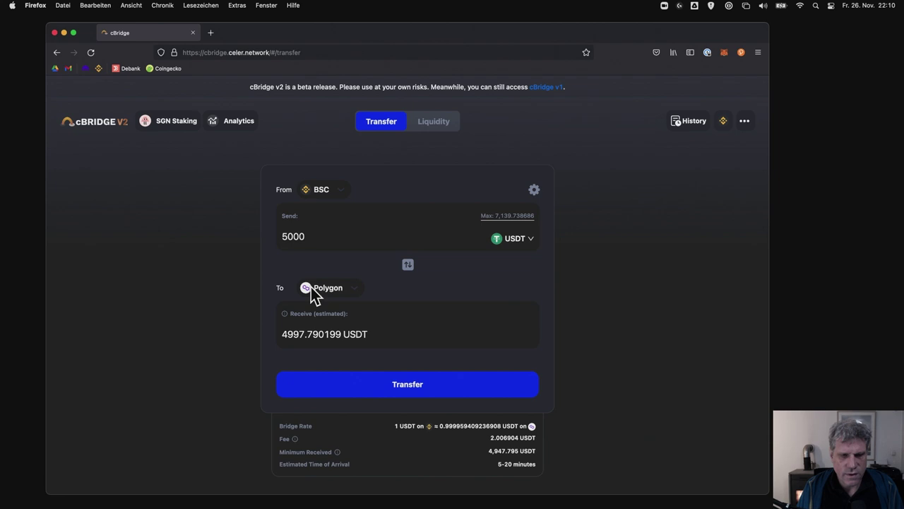
left_click(354, 291)
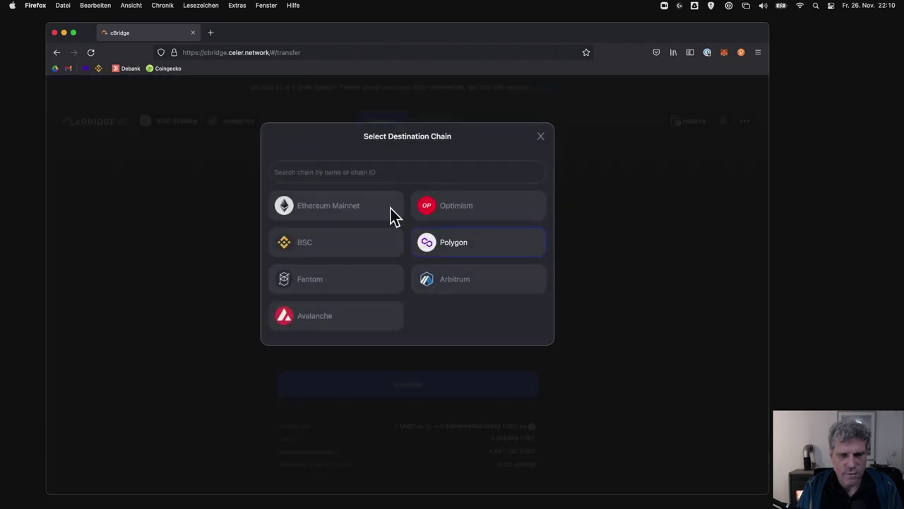
left_click(454, 250)
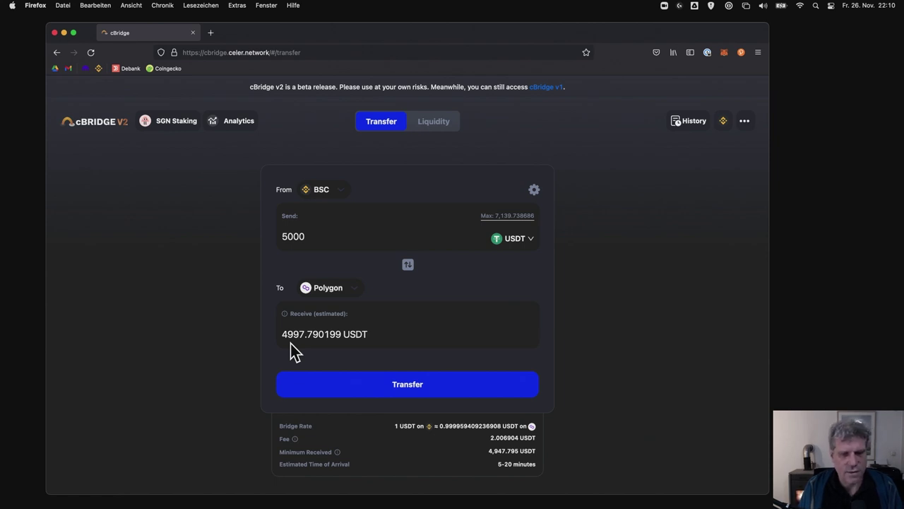
Approve USDT for the cross-chain transfer, then submit the transfer and confirm it in MetaMask.
left_click(344, 388)
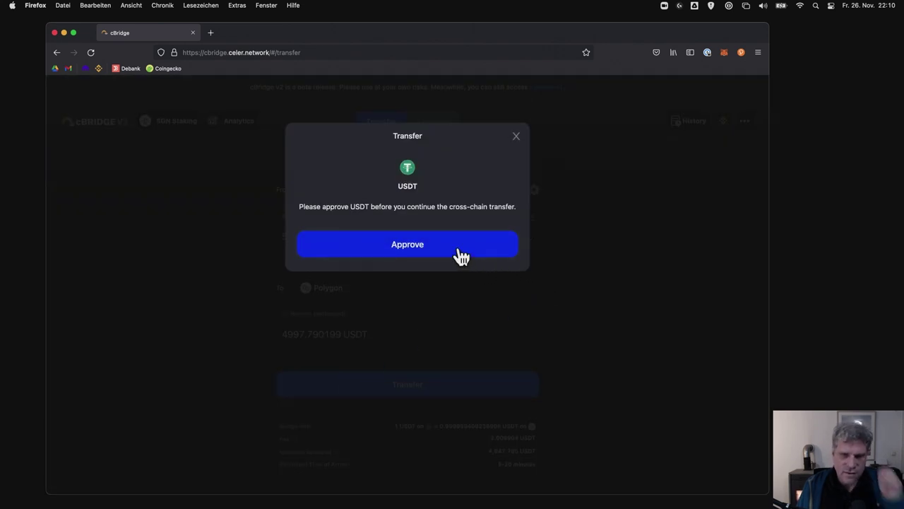
left_click(412, 252)
left_click(733, 298)
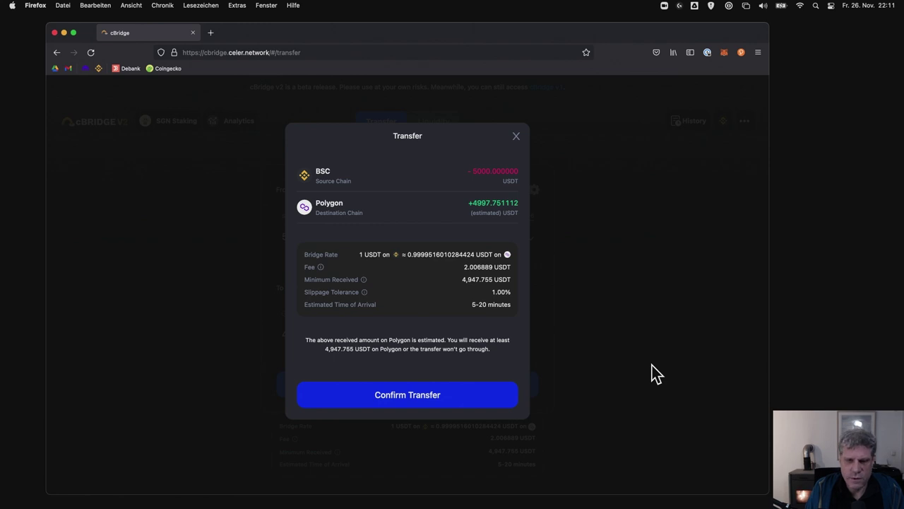
left_click(397, 399)
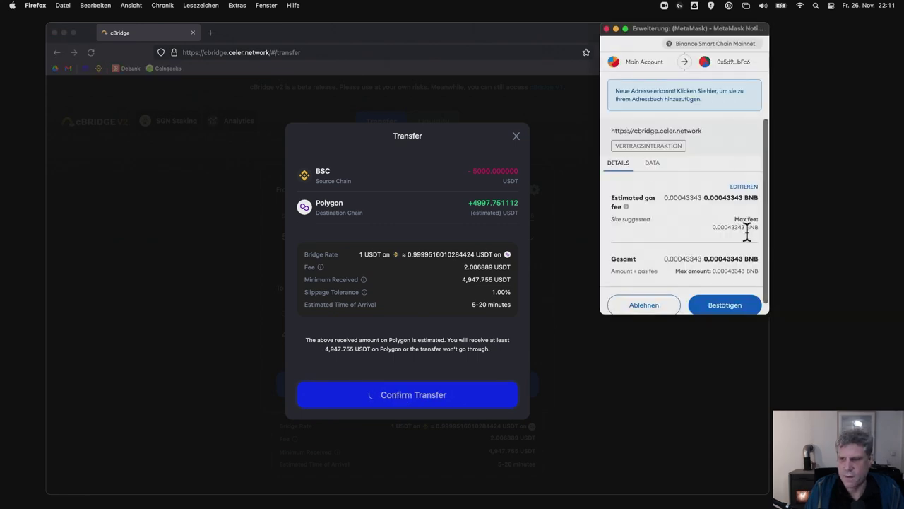
left_click(729, 310)
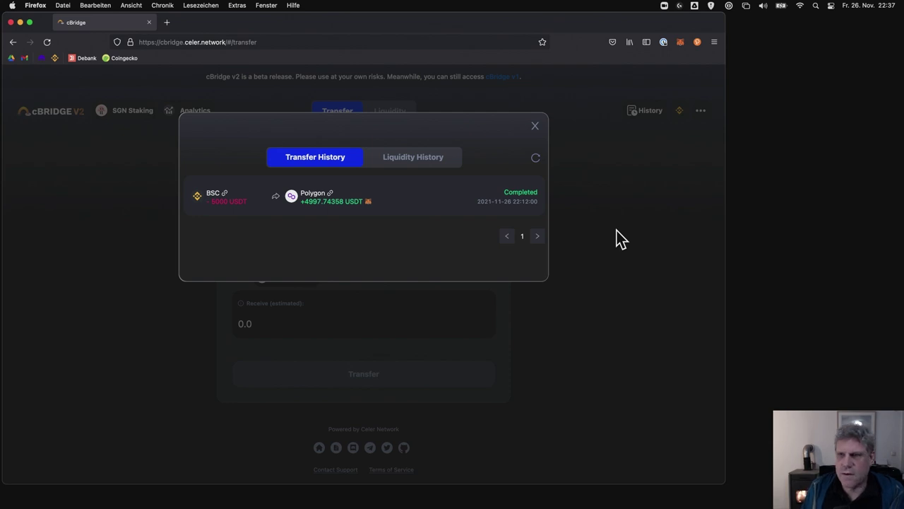
Close and reopen the cBridge transfer history to check the status of the BSC-to-Polygon transfer.
left_click(616, 240)
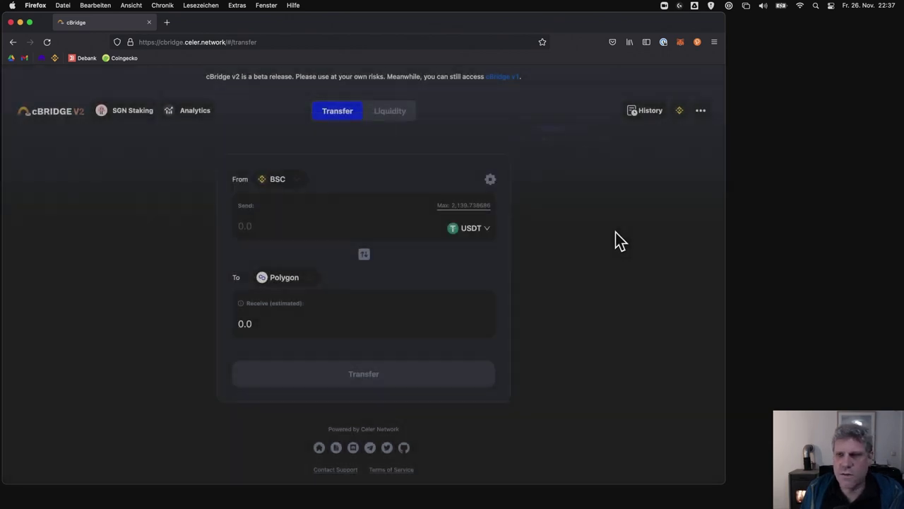
left_click(648, 113)
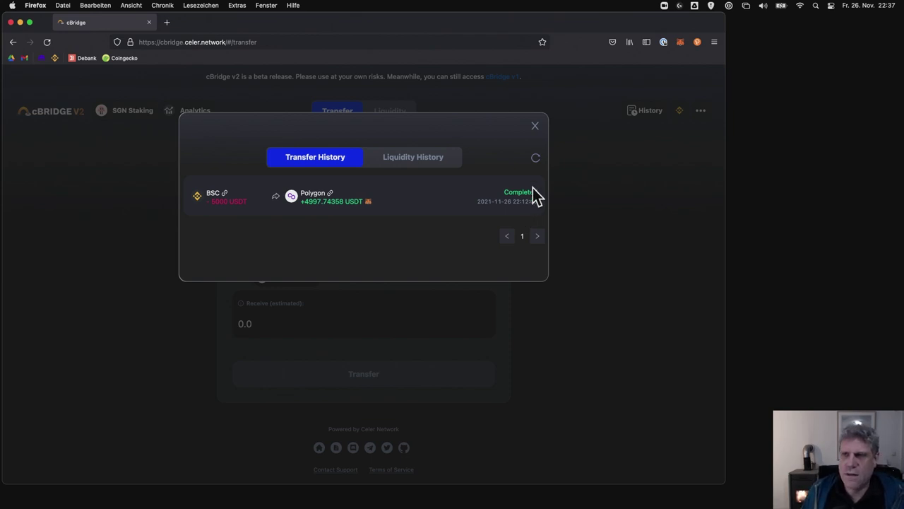
Switch the MetaMask wallet to the Polygon network and look through its token balances for the bridged USDT.
left_click(680, 44)
left_click(632, 67)
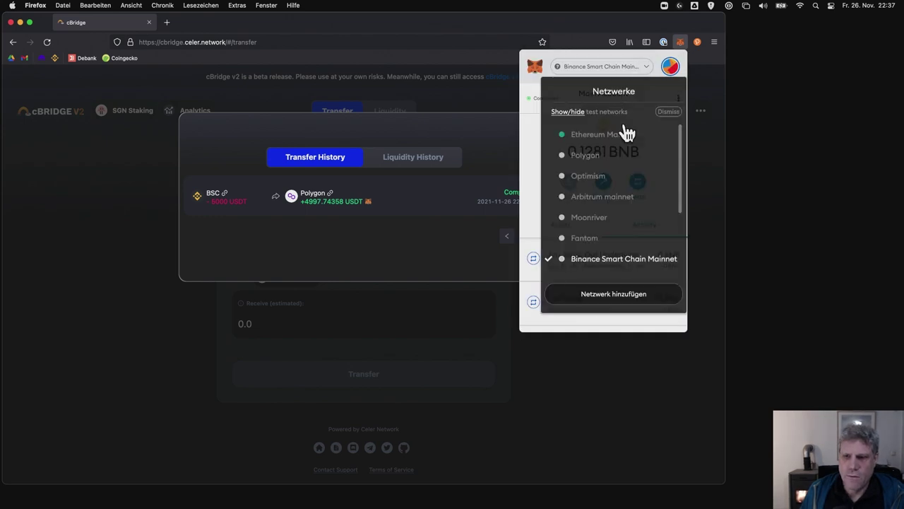
key("Escape")
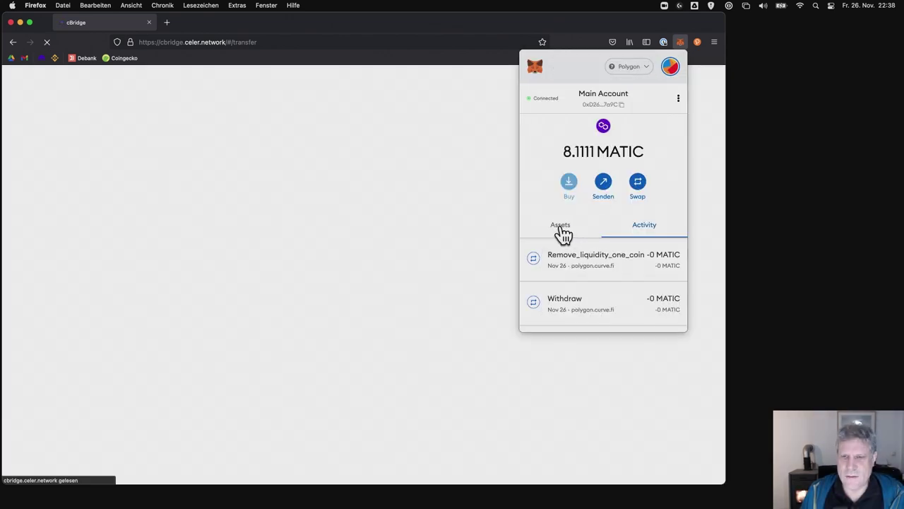
left_click(563, 228)
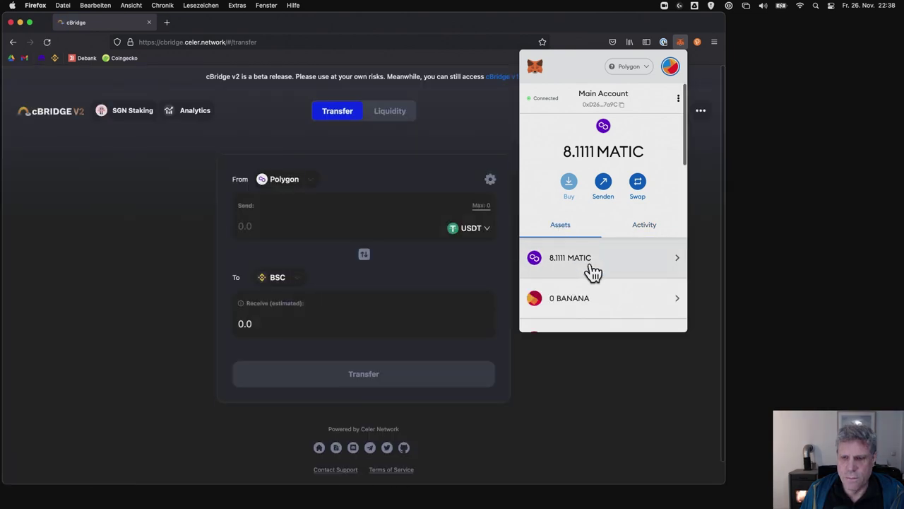
scroll(592, 272, "down", 5)
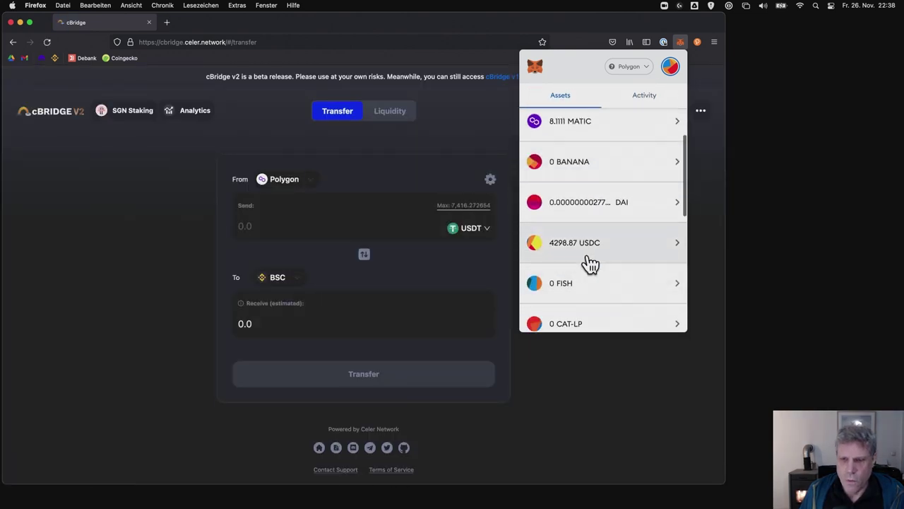
scroll(590, 263, "down", 5)
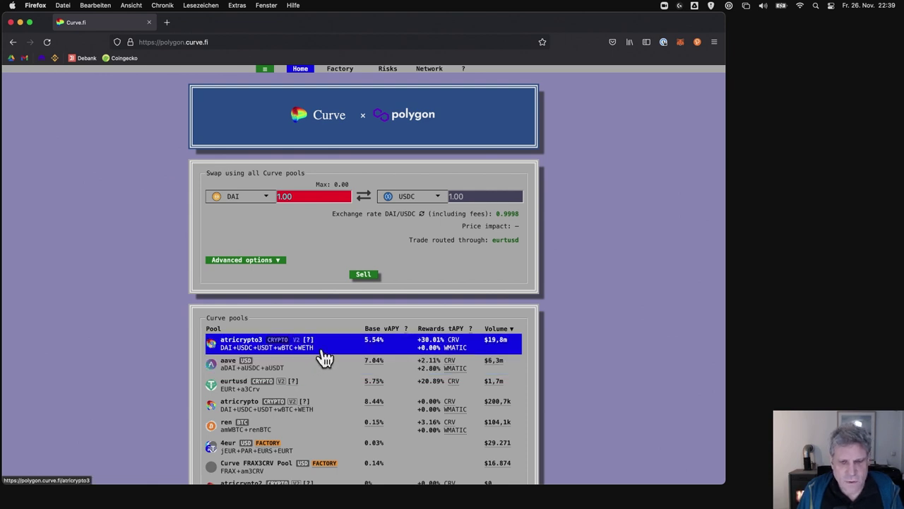
On Curve for Polygon, check the atricrypto3 pool's CRV reward and open the pool's deposit page.
mouse_move(455, 344)
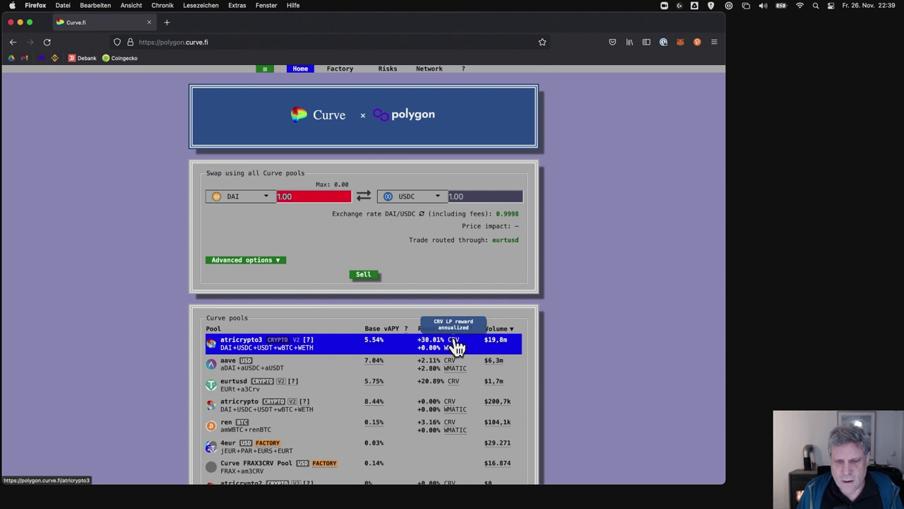
left_click(346, 351)
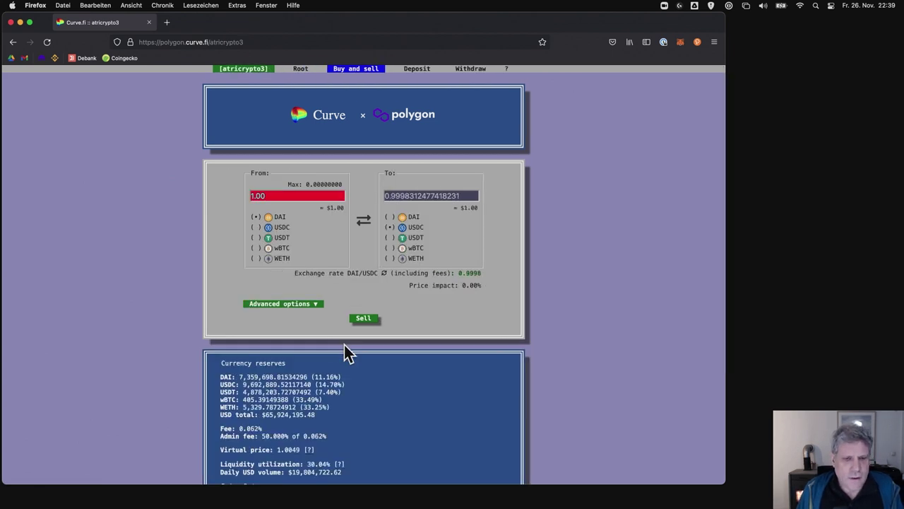
left_click(426, 70)
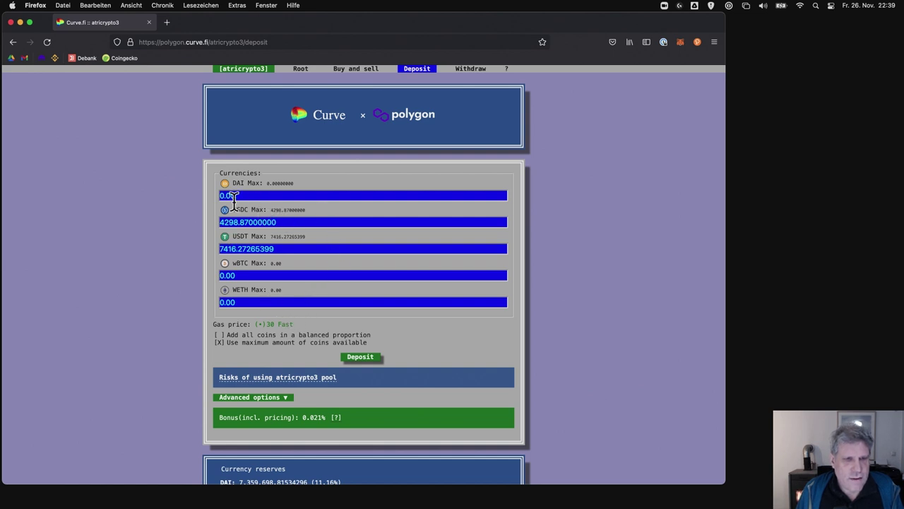
Set the atricrypto3 deposit amounts to 0 USDC and 5000 USDT.
left_click(290, 222)
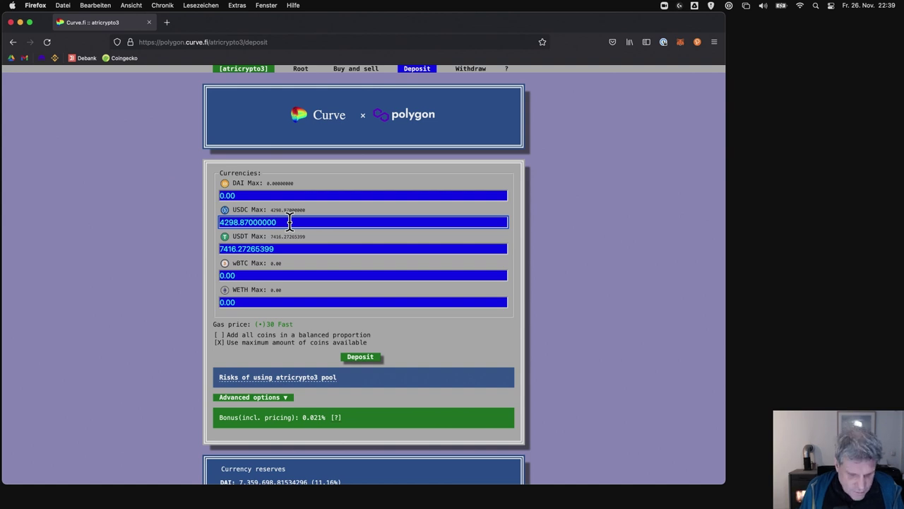
key("super+a")
key("BackSpace")
type("0")
left_click(293, 249)
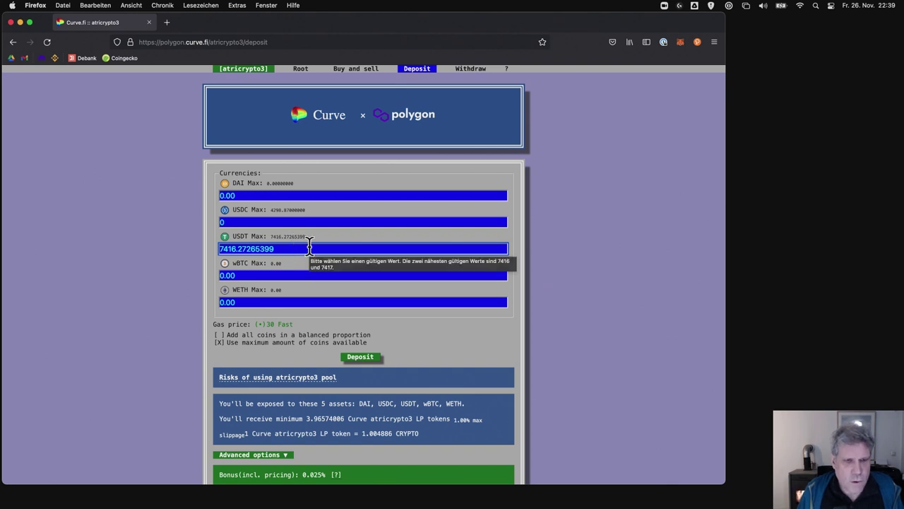
type("5000")
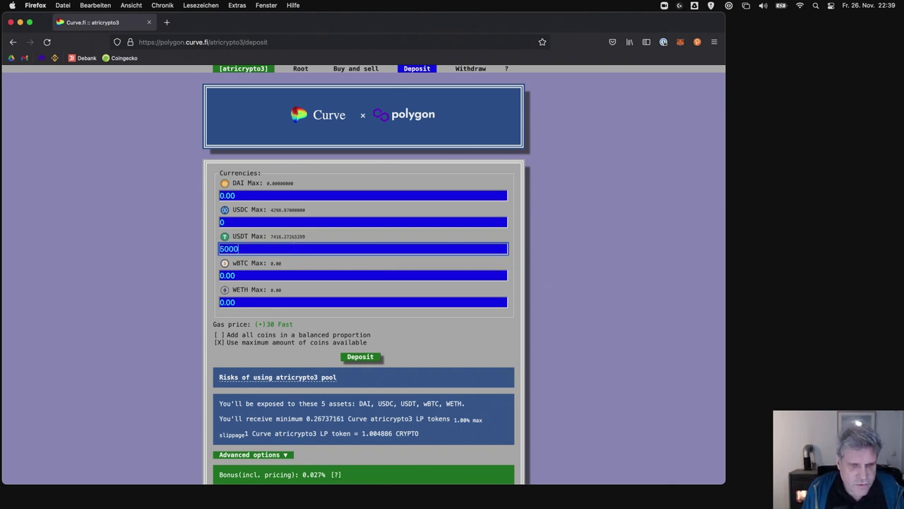